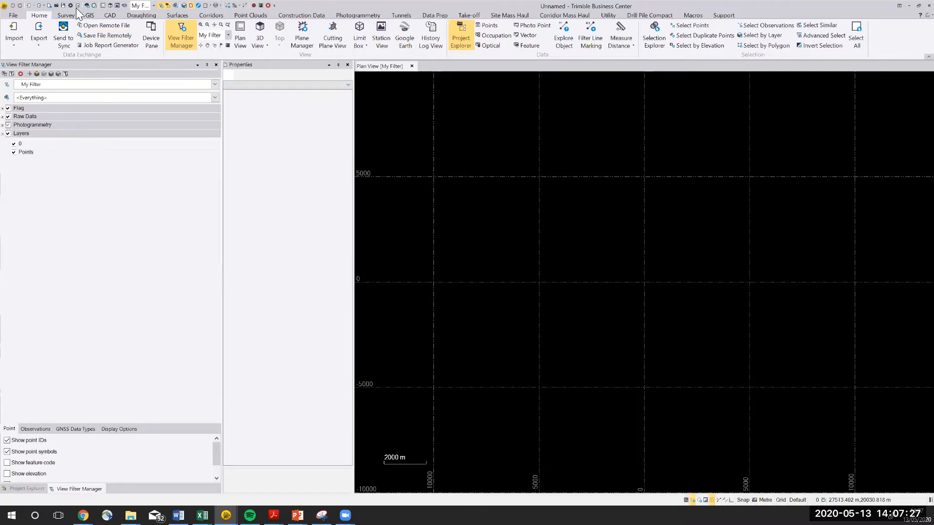
# - Create two layer groups named Design and Existing
pyautogui.click(110, 16)
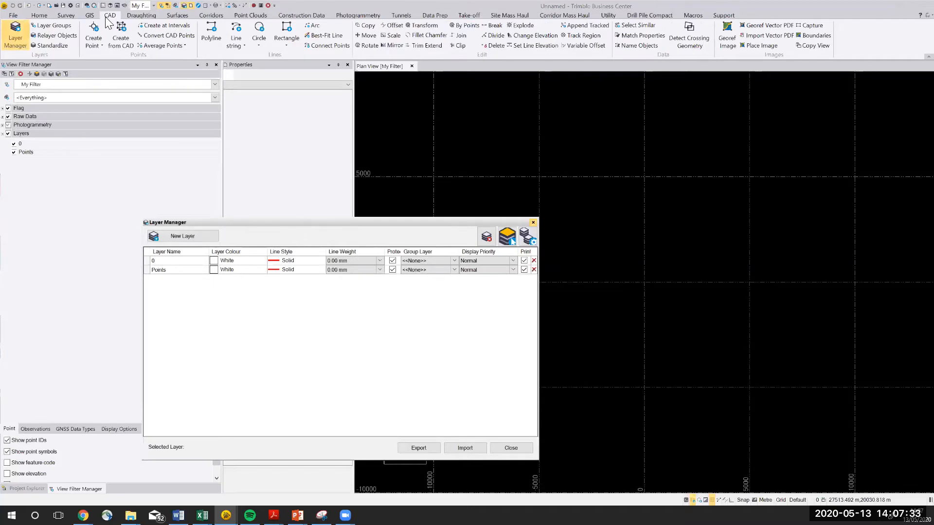
pyautogui.click(48, 27)
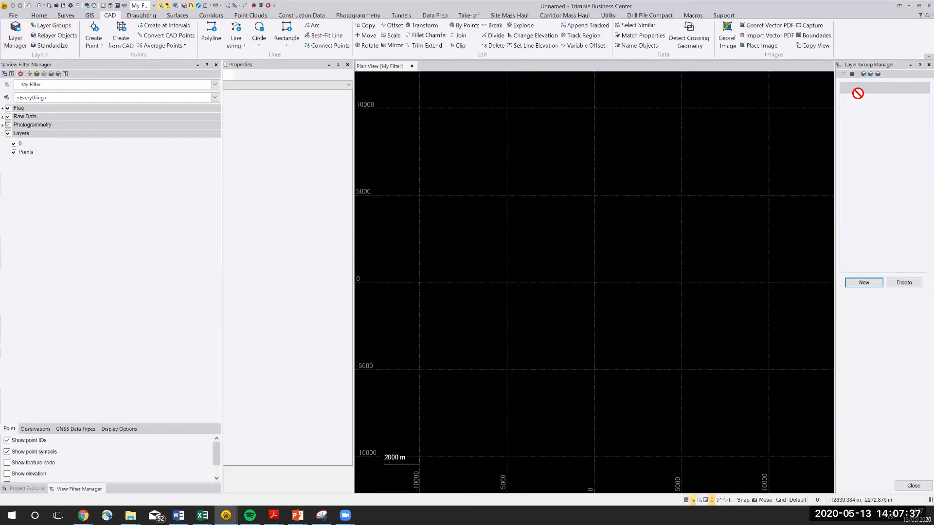
pyautogui.click(864, 283)
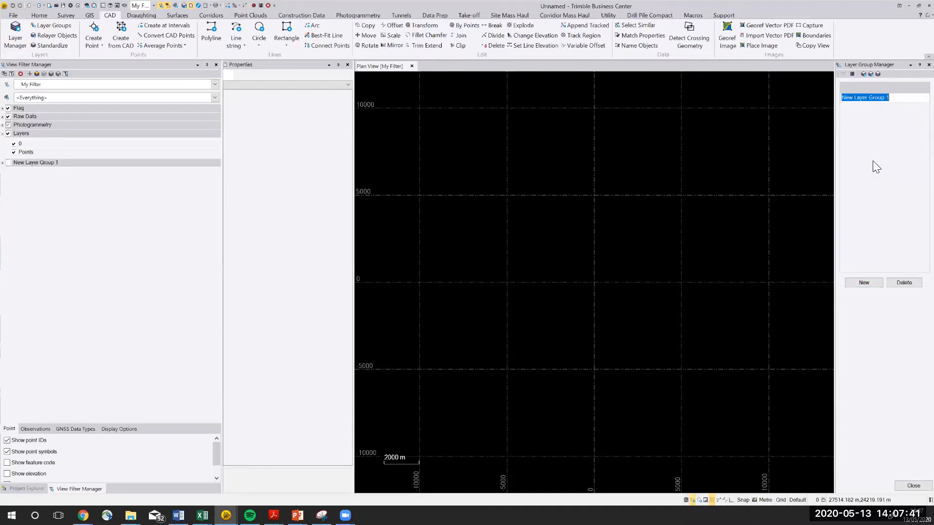
pyautogui.write('Design')
pyautogui.click(864, 283)
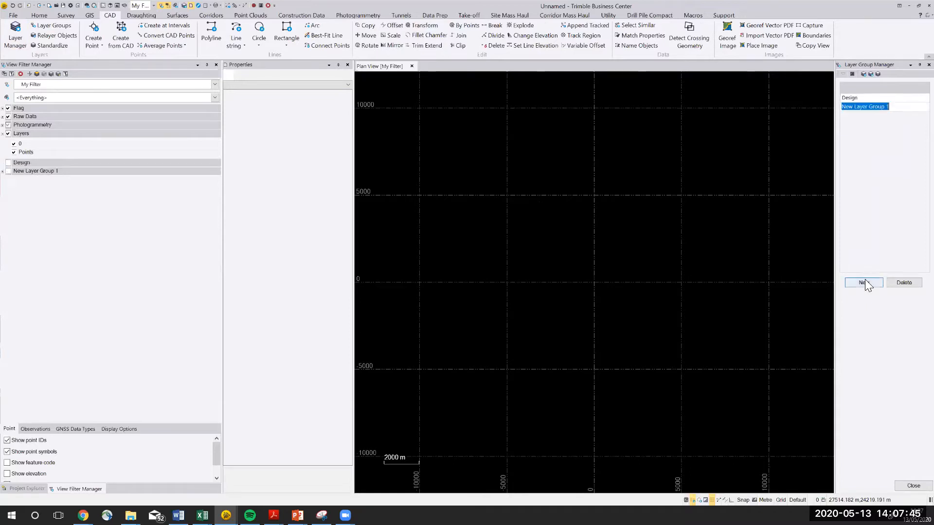
pyautogui.write('Existing')
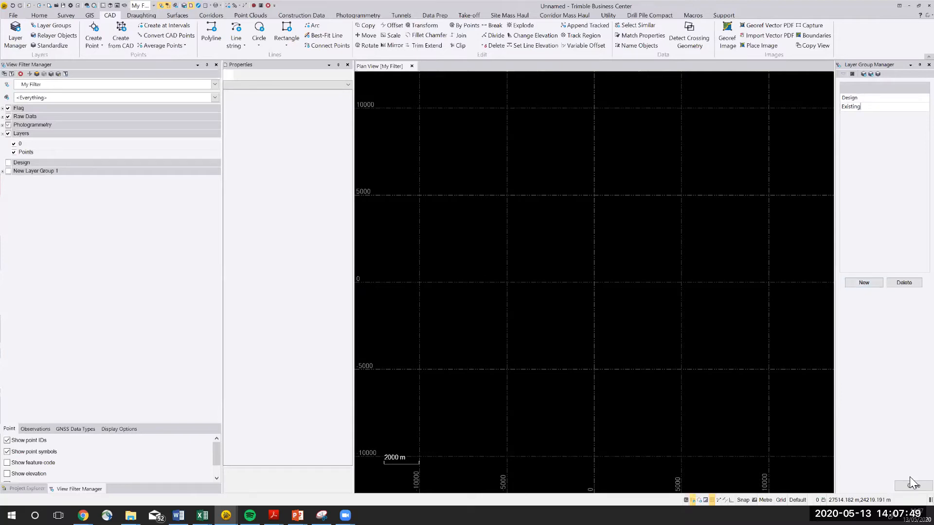
pyautogui.press('Return')
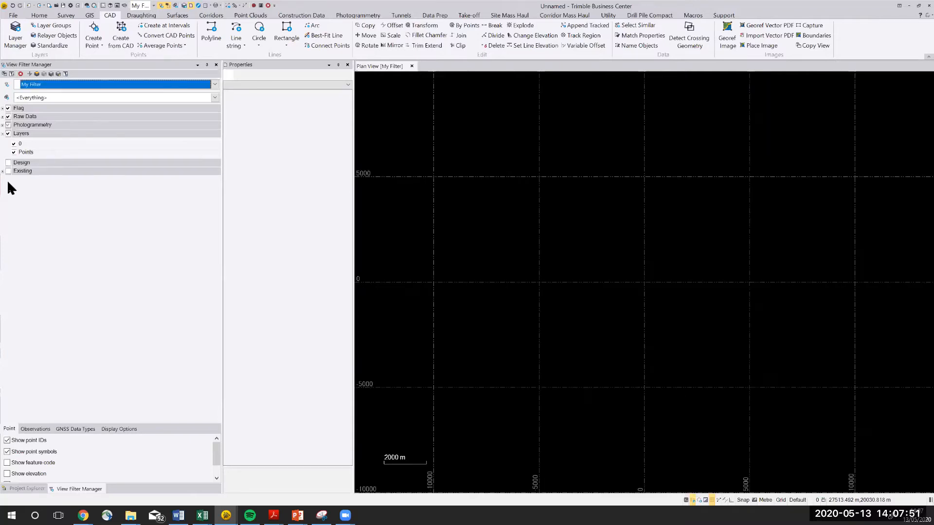
# - Add a new layer named Design Contours and set its colour to Blue
pyautogui.click(20, 42)
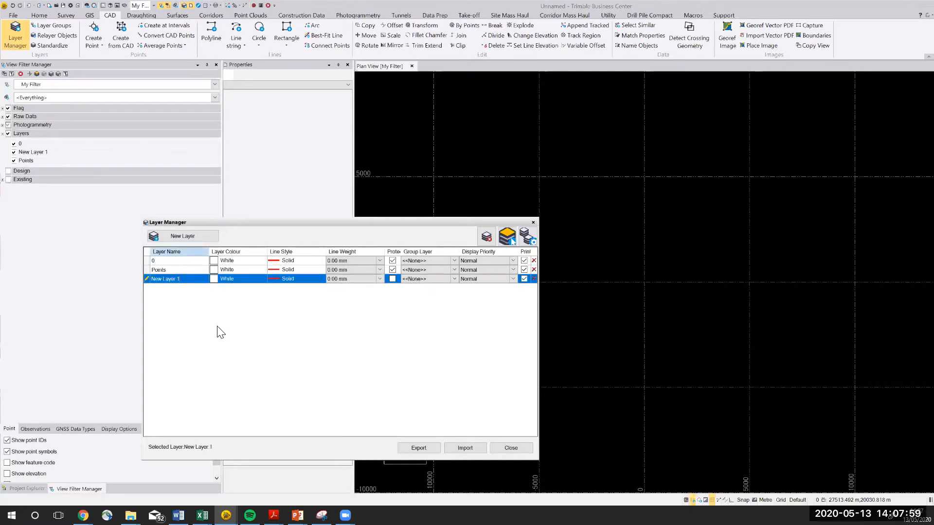
pyautogui.write('Design Cointours')
pyautogui.click(263, 279)
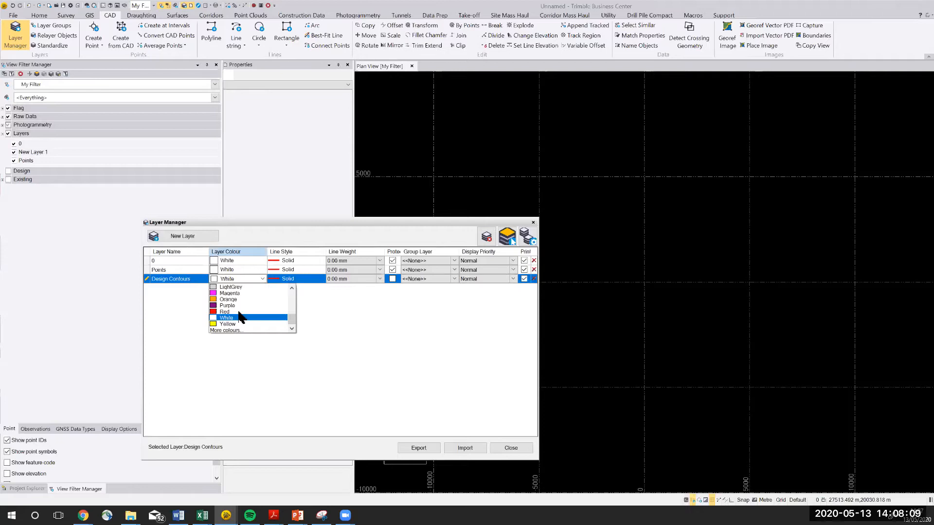
pyautogui.scroll(2, 240, 317)
pyautogui.scroll(2, 238, 319)
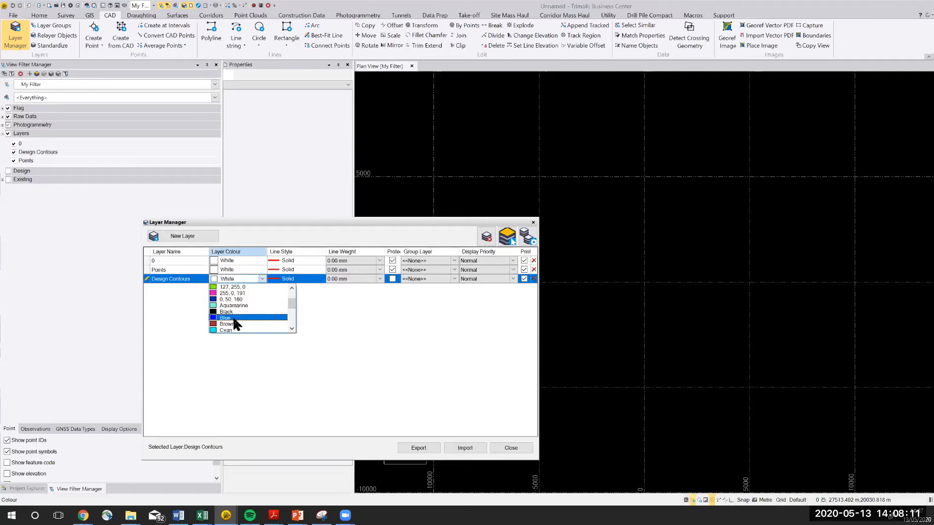
# - Set the Design Contours layer's line weight to 0.13 mm and assign it to the Design group
pyautogui.click(380, 278)
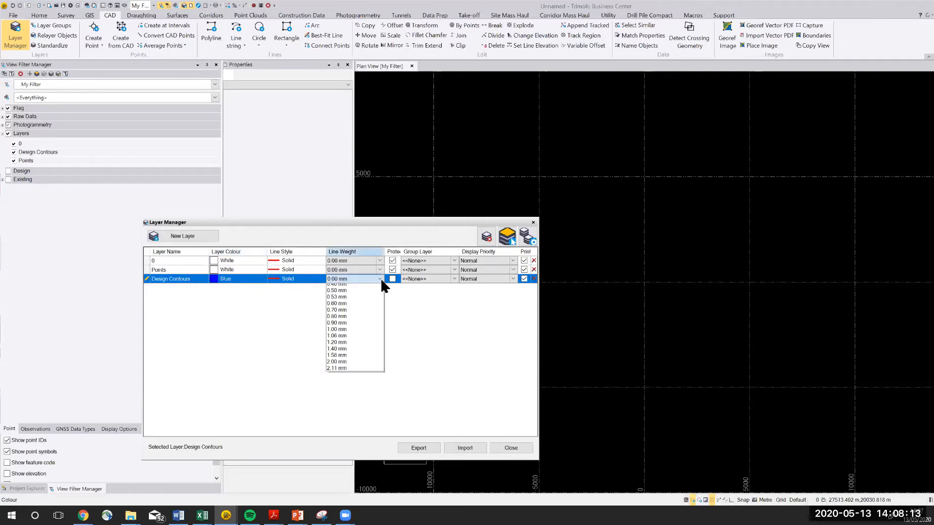
pyautogui.click(351, 309)
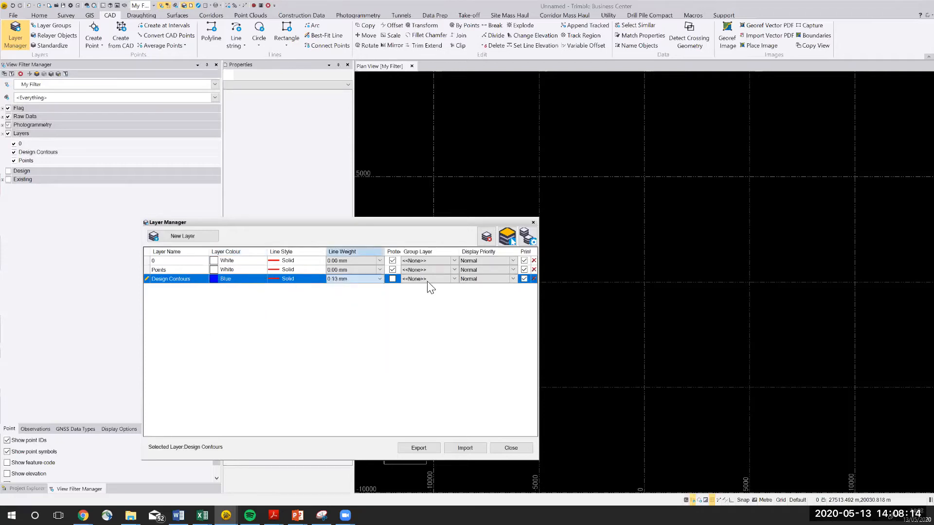
pyautogui.click(454, 279)
pyautogui.click(375, 346)
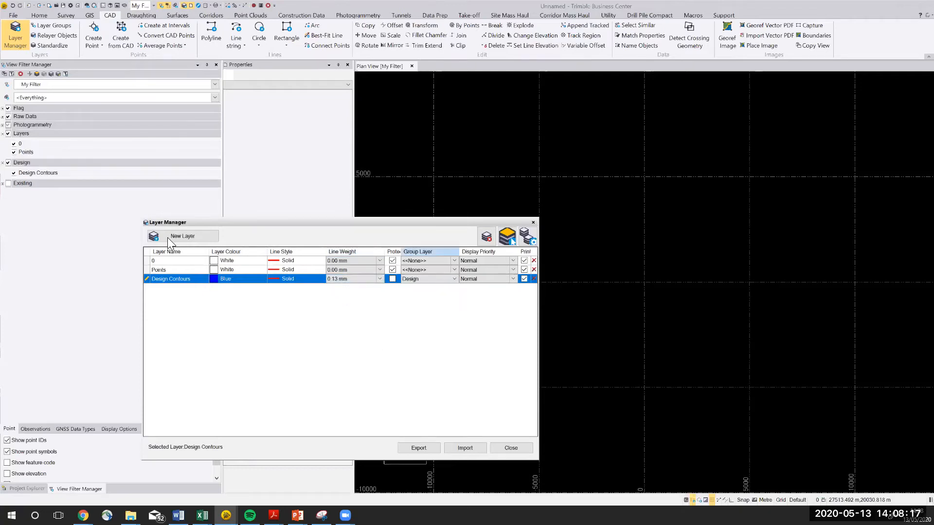
# - Add a new layer named Existing Contours and set its colour to Green
pyautogui.click(182, 237)
pyautogui.write('Existing')
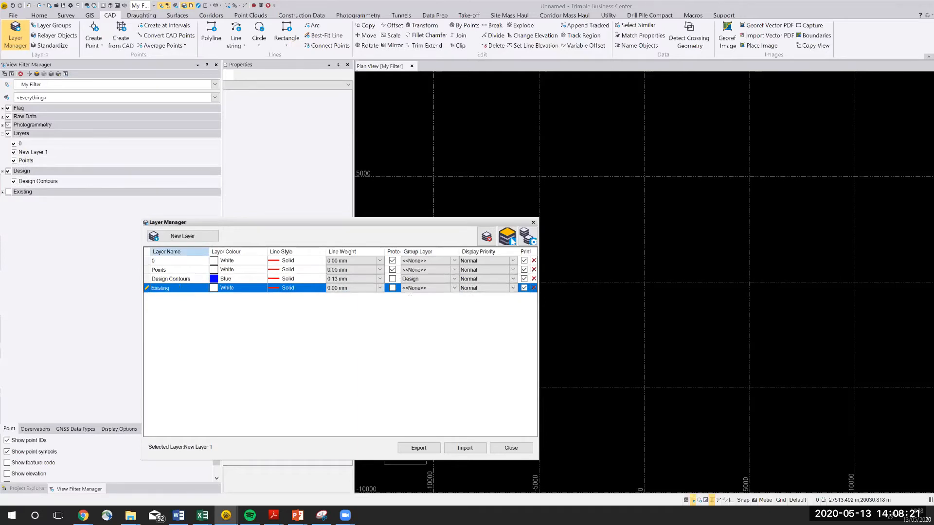
pyautogui.write(' Contours')
pyautogui.press('Tab')
pyautogui.click(262, 289)
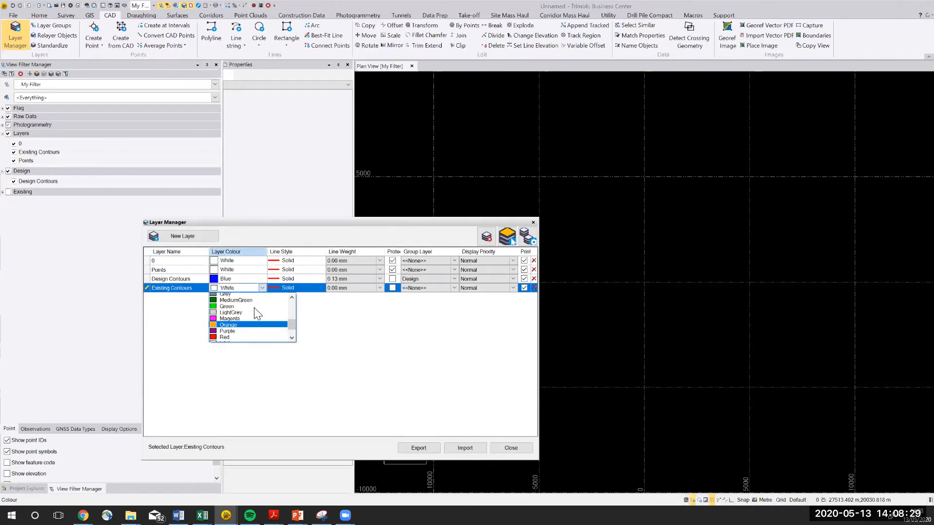
pyautogui.scroll(-1, 249, 326)
pyautogui.scroll(-1, 248, 324)
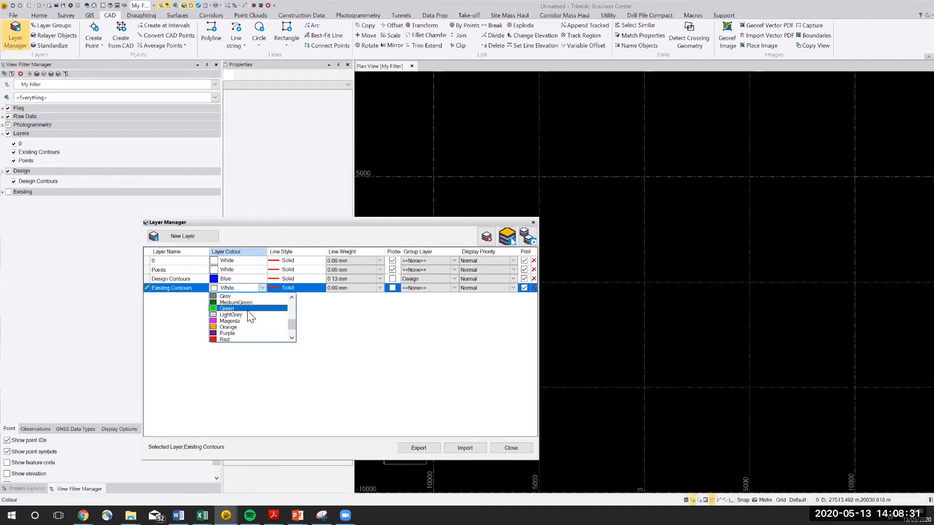
# - Give the Existing Contours layer a 0.13 mm line weight and the Existing group, and expand that group in the view filter
pyautogui.click(359, 287)
pyautogui.click(378, 287)
pyautogui.click(357, 316)
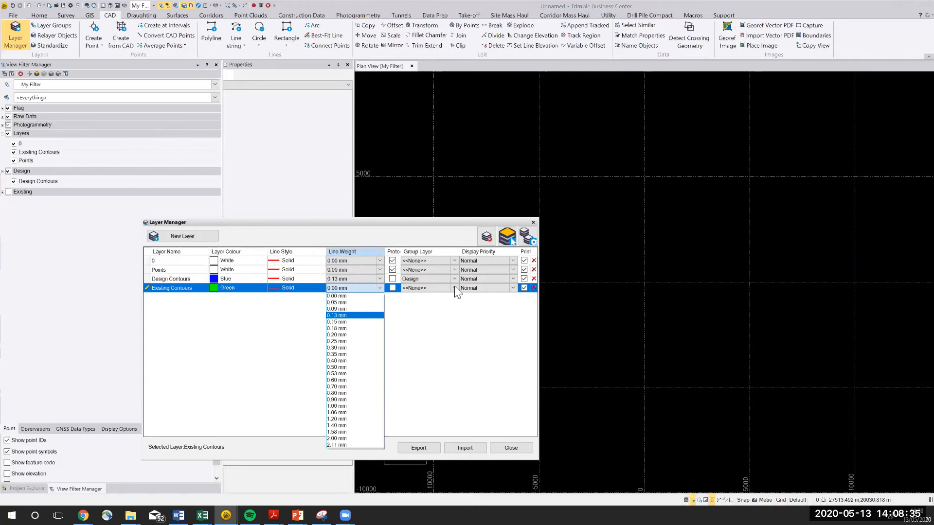
pyautogui.click(454, 288)
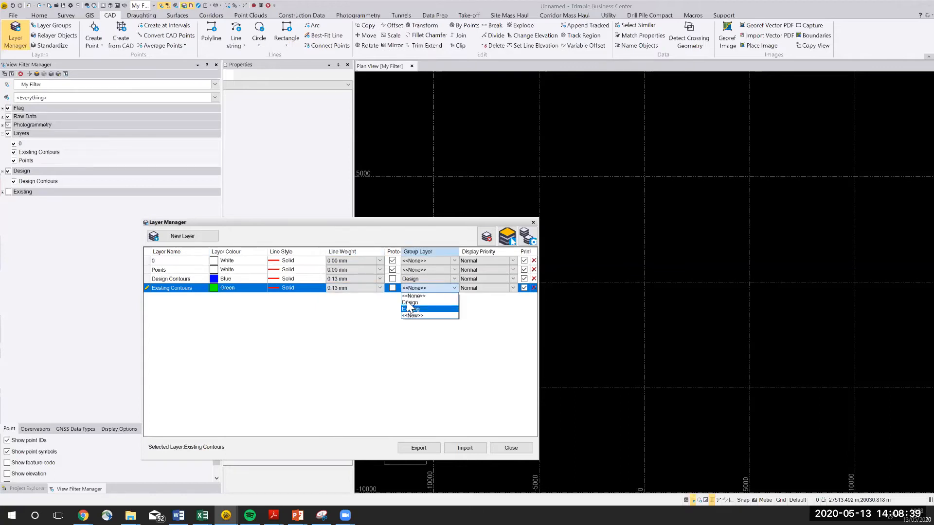
pyautogui.click(409, 309)
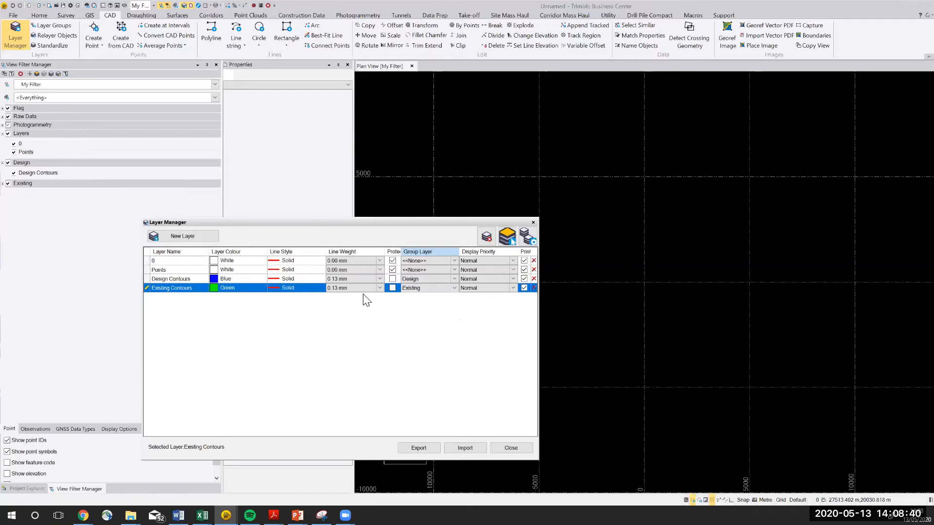
pyautogui.click(511, 448)
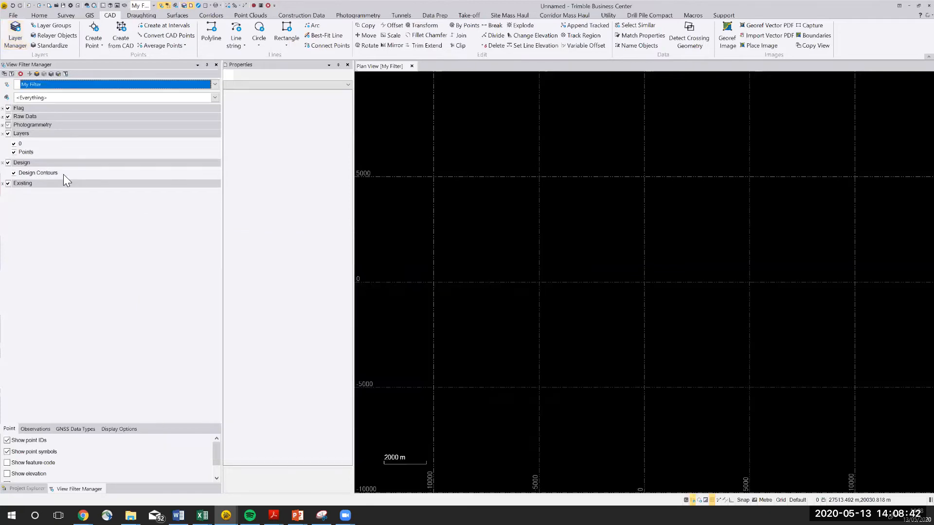
pyautogui.click(3, 184)
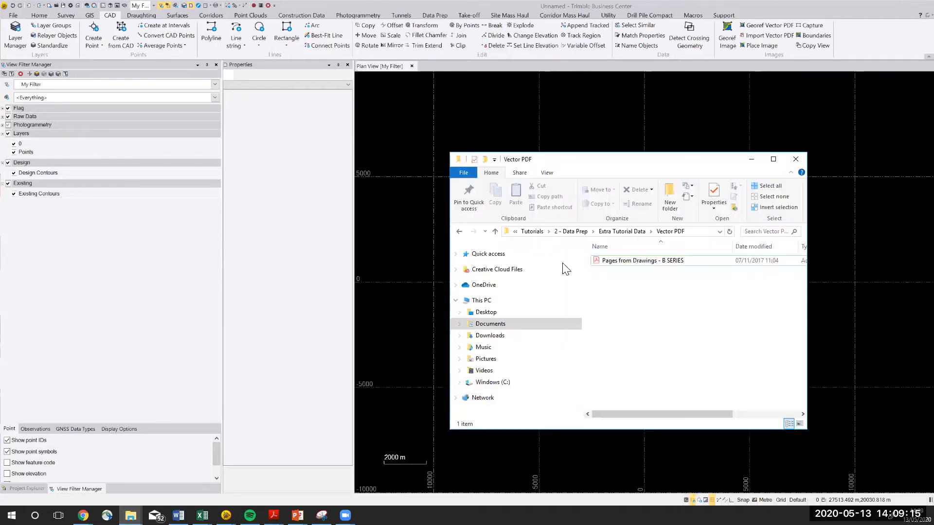
# - Import the PDF "Pages from Drawings - B SERIES" from the Vector PDF folder into the plan view and minimise the folder window
pyautogui.click(629, 265)
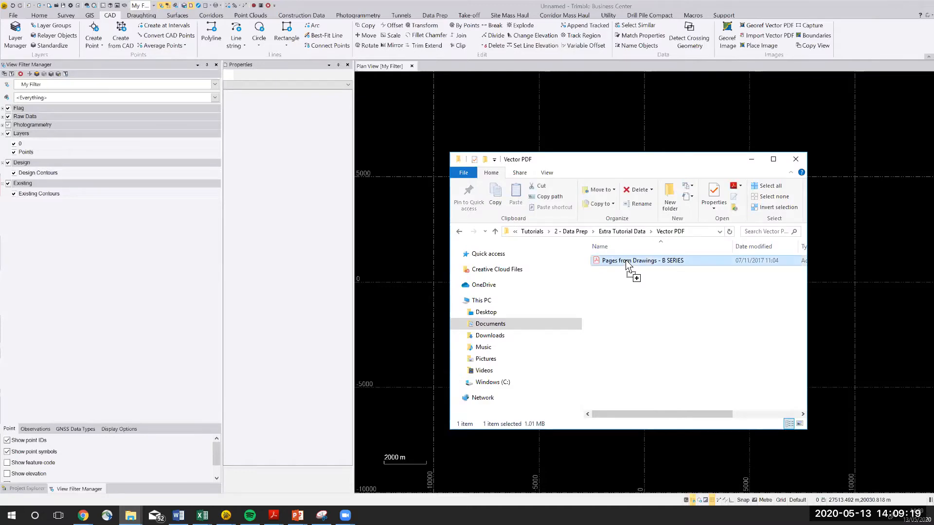
pyautogui.click(597, 129)
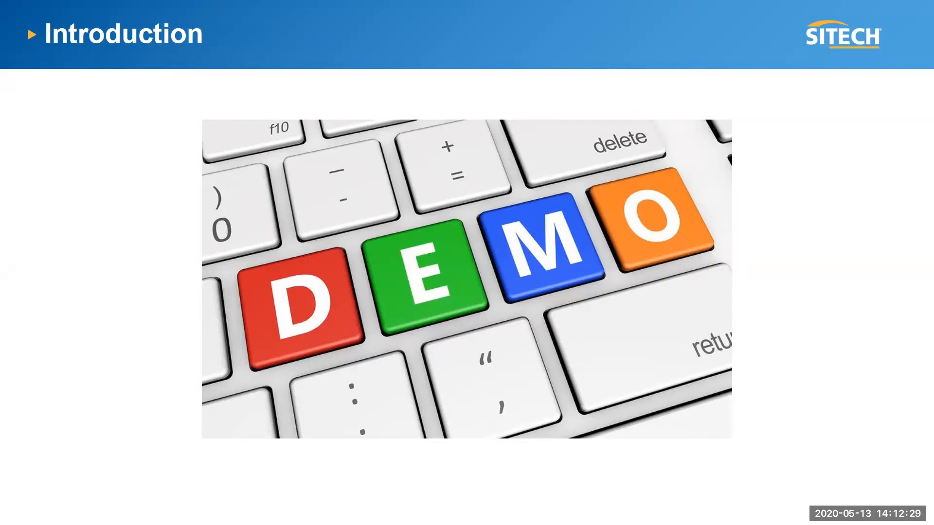
pyautogui.hotkey('alt', 'Tab')
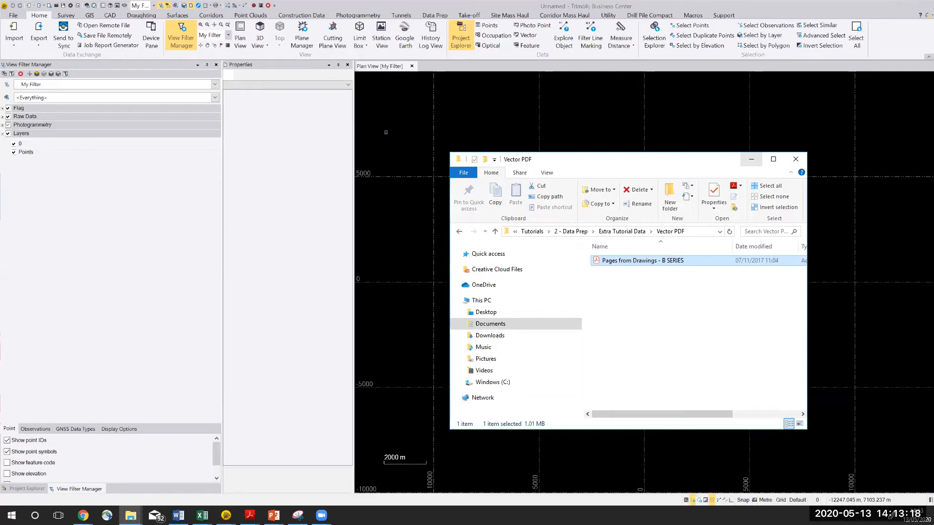
pyautogui.click(750, 164)
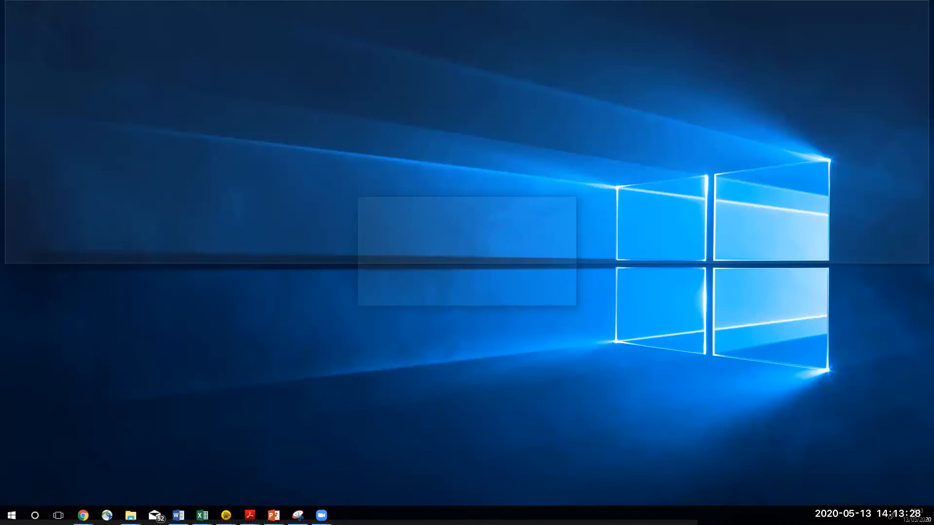
pyautogui.hotkey('alt', 'Tab')
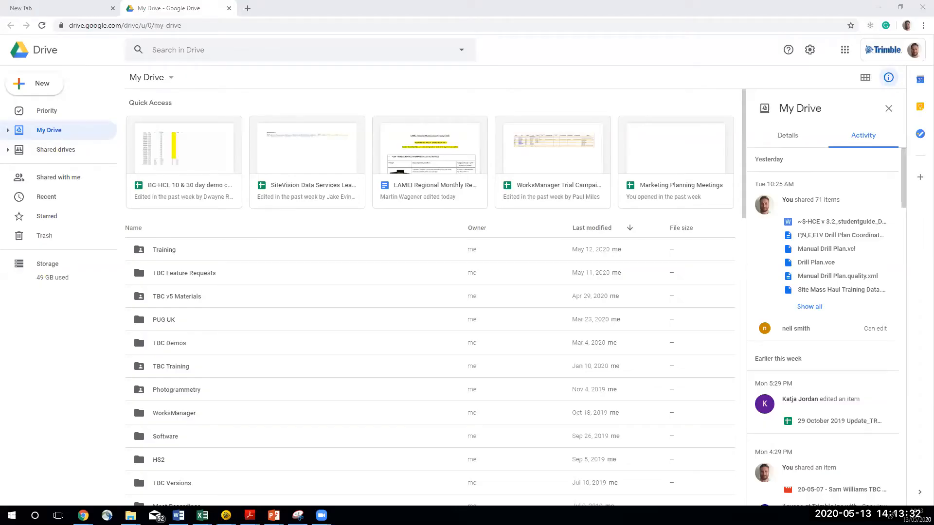
pyautogui.hotkey('alt', 'Tab')
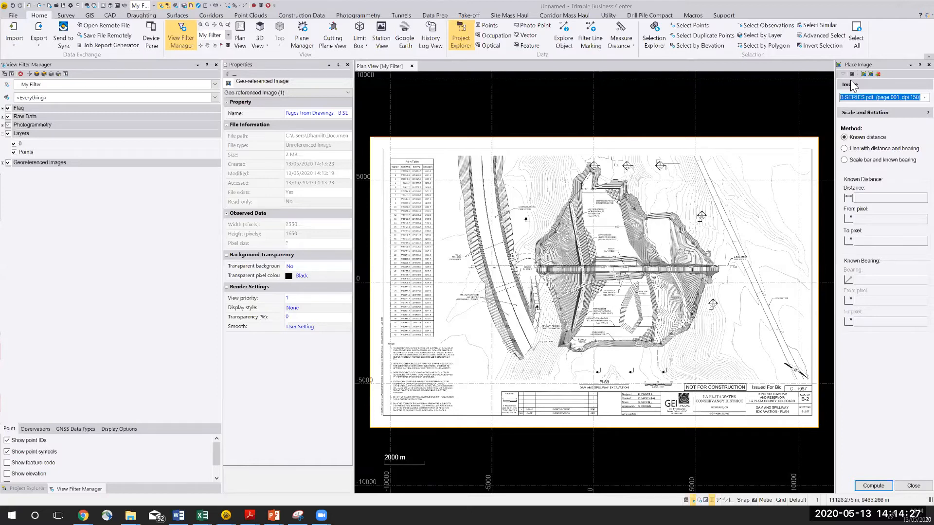
# - Set the scale and rotation method for placing the PDF image to "Scale bar and known bearing"
pyautogui.click(863, 75)
pyautogui.scroll(5, 636, 371)
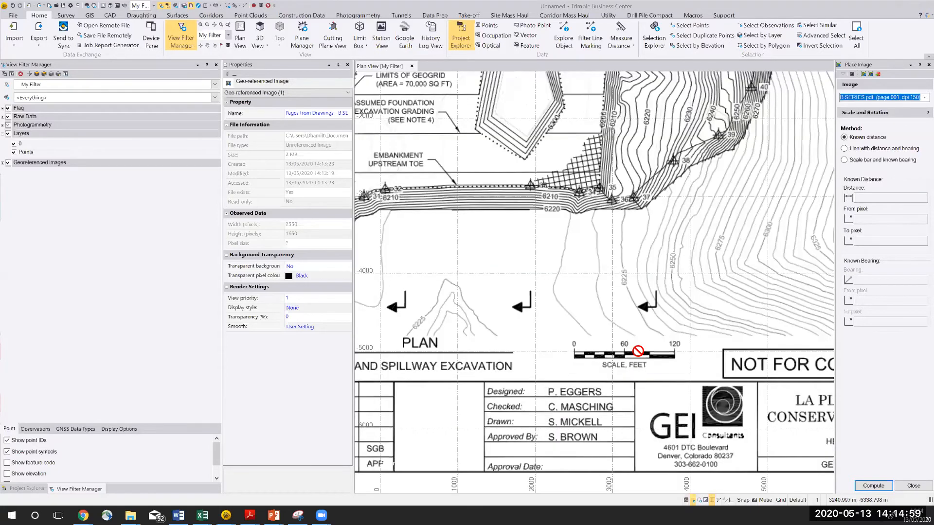
pyautogui.scroll(-3, 663, 337)
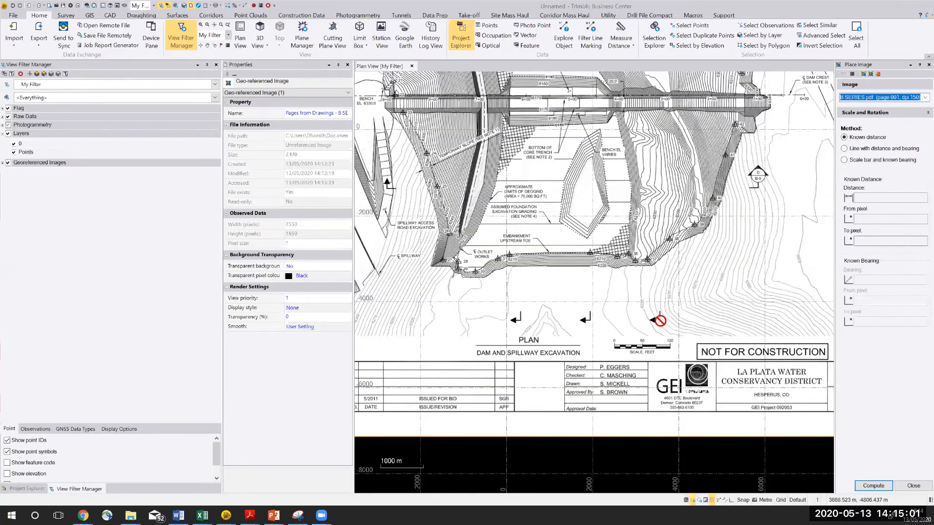
pyautogui.scroll(3, 660, 320)
pyautogui.click(881, 160)
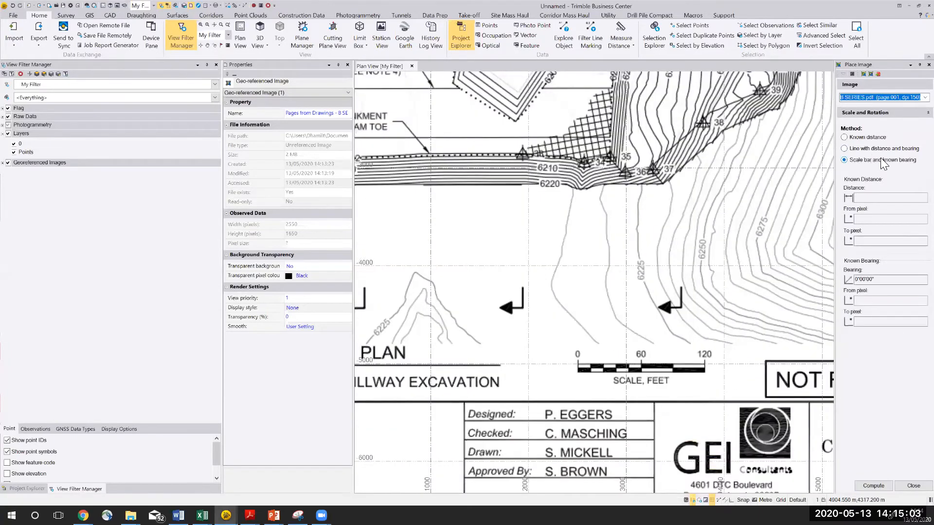
pyautogui.scroll(-2, 610, 340)
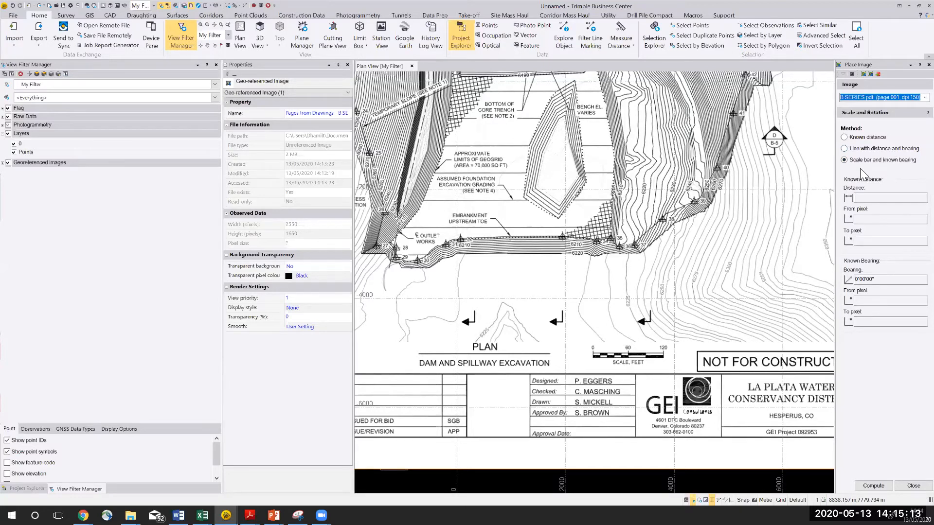
# - Show the project explorer and enter 120 as the known distance, matching the full length of the drawing's scale bar
pyautogui.click(867, 198)
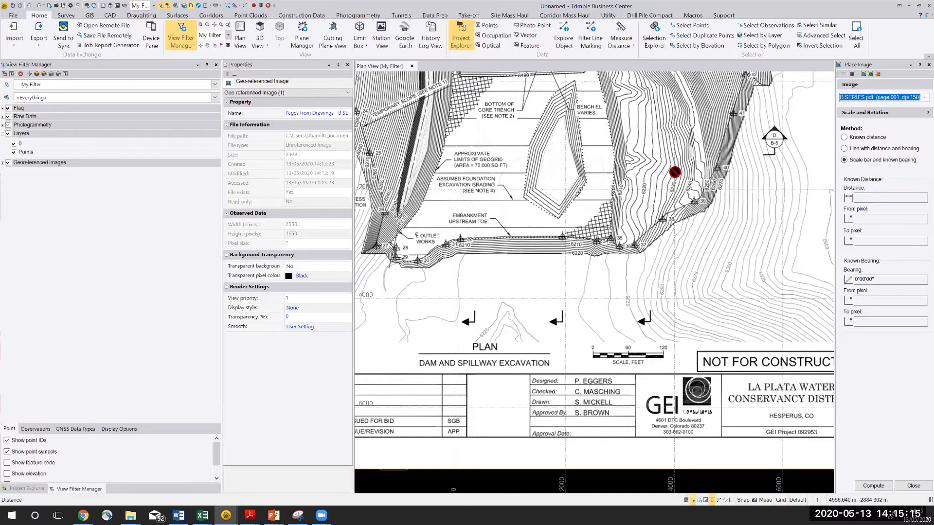
pyautogui.click(27, 489)
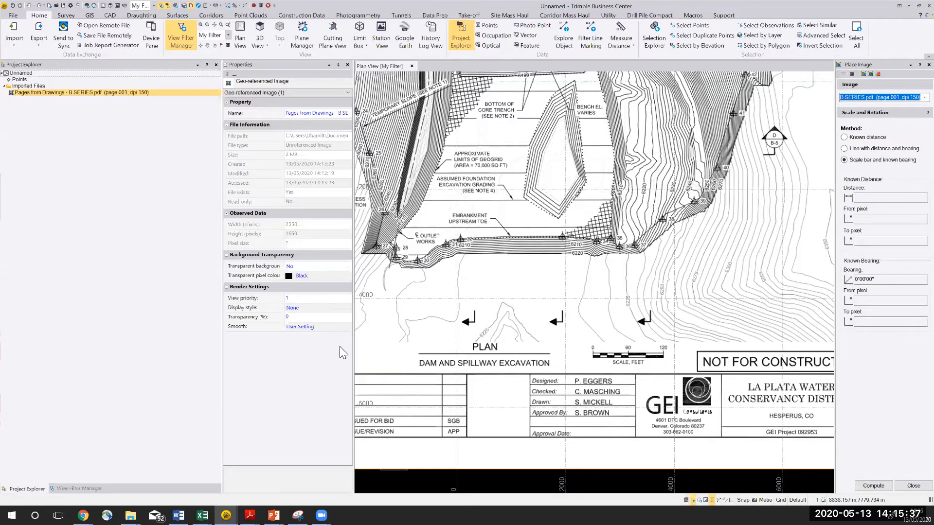
pyautogui.click(878, 197)
pyautogui.scroll(3, 720, 347)
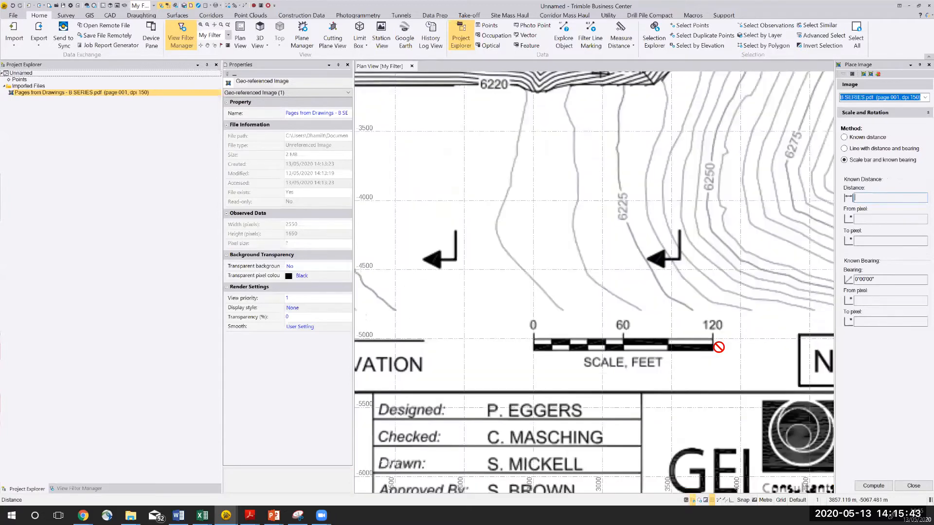
pyautogui.scroll(1, 720, 348)
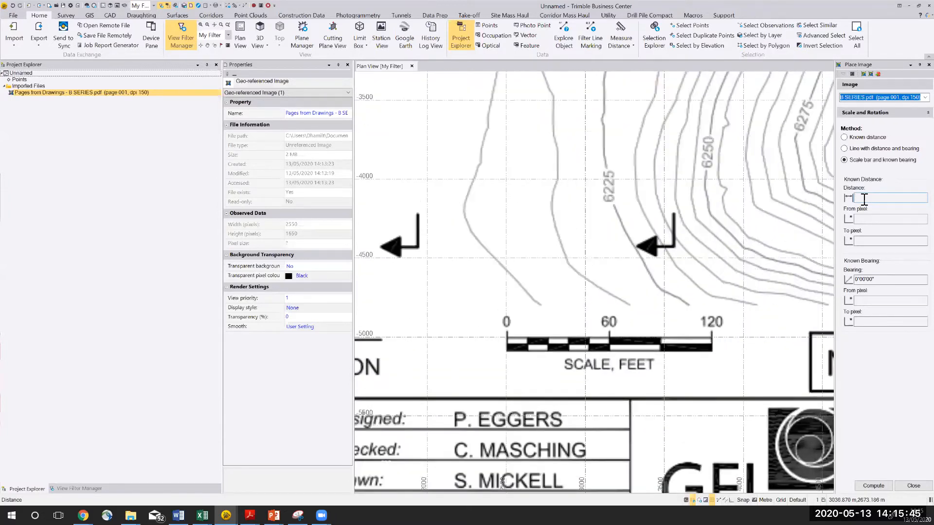
pyautogui.write('120')
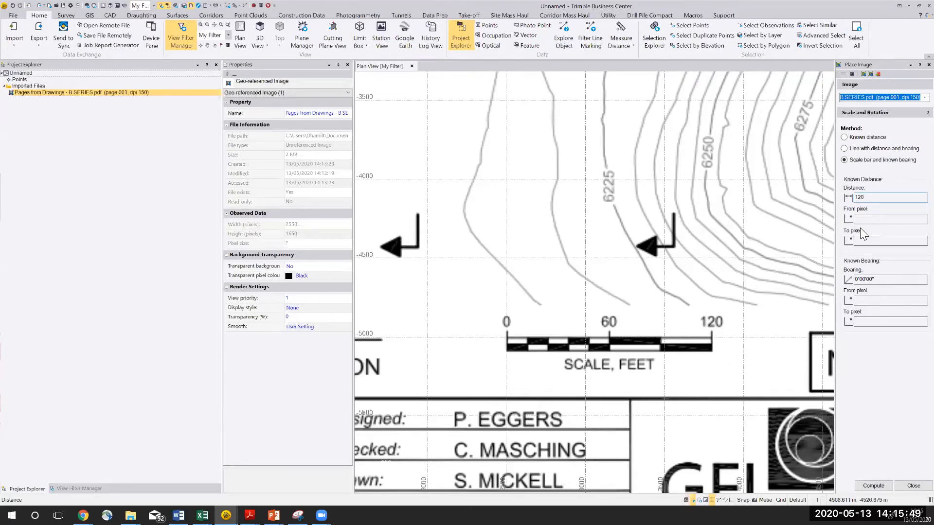
# - Pick the 0 and 120 ends of the drawing's scale bar as the from and to pixels of the known distance
pyautogui.press('Tab')
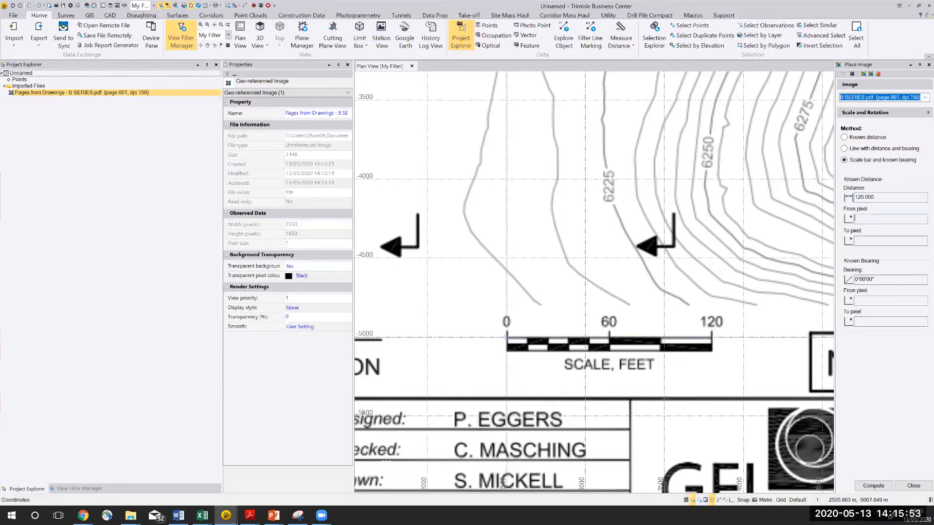
pyautogui.scroll(2, 506, 333)
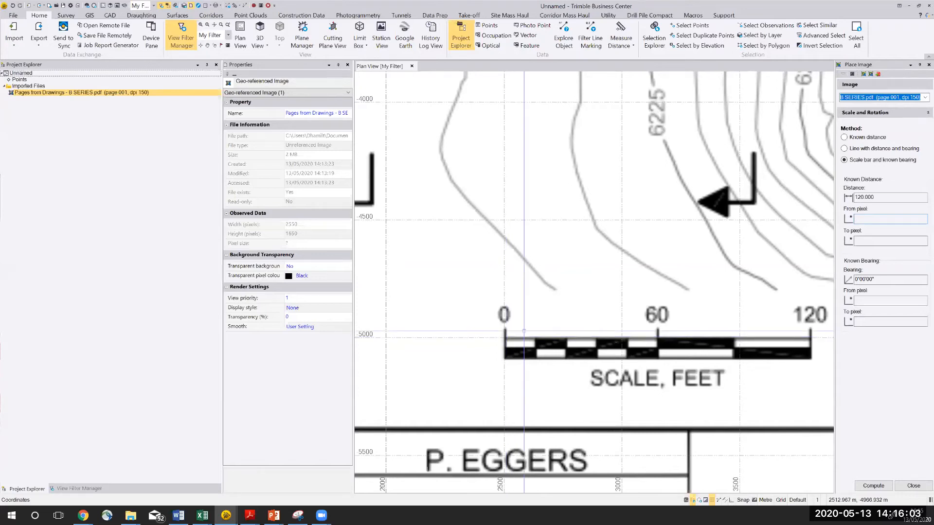
pyautogui.click(504, 338)
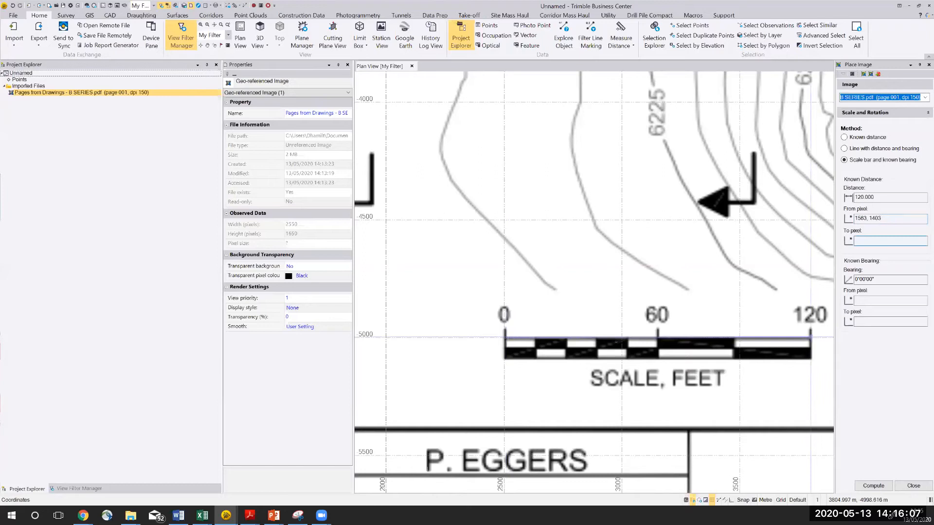
pyautogui.click(810, 336)
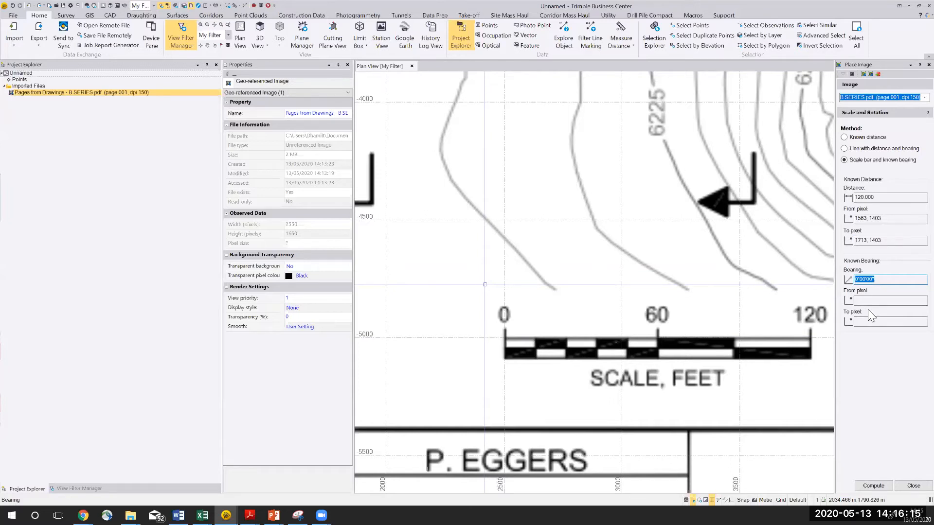
# - Define the 0°00'00" bearing from the north arrow's upper-left end to its lower-right end, compute the image placement and close the command
pyautogui.press('Tab')
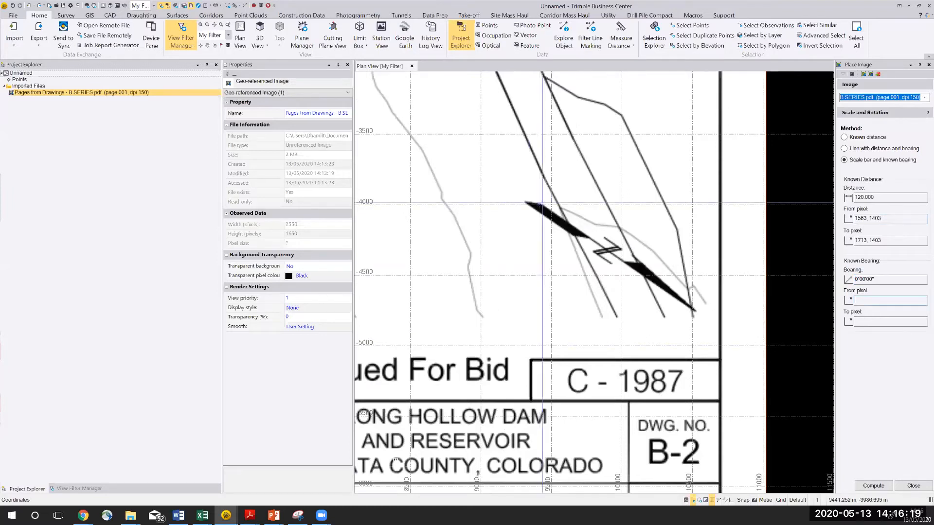
pyautogui.click(694, 310)
pyautogui.click(693, 308)
pyautogui.click(876, 487)
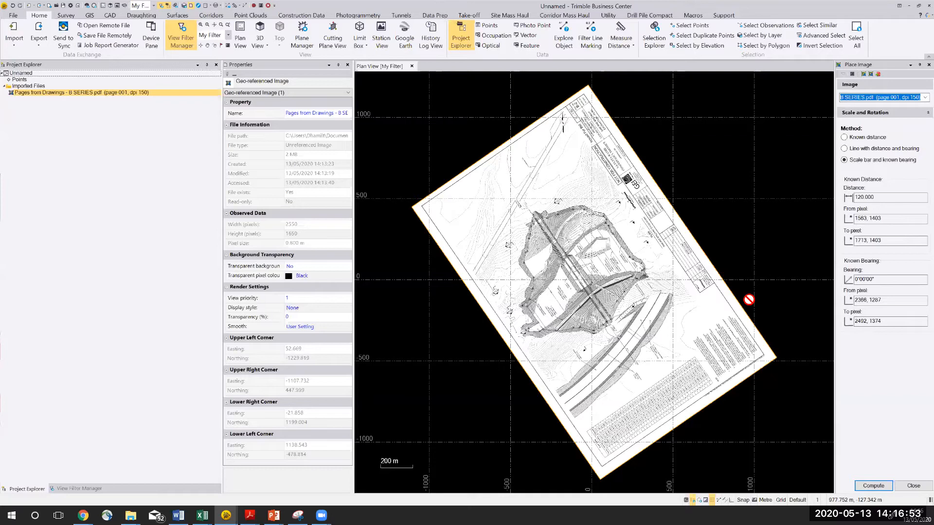
pyautogui.click(912, 486)
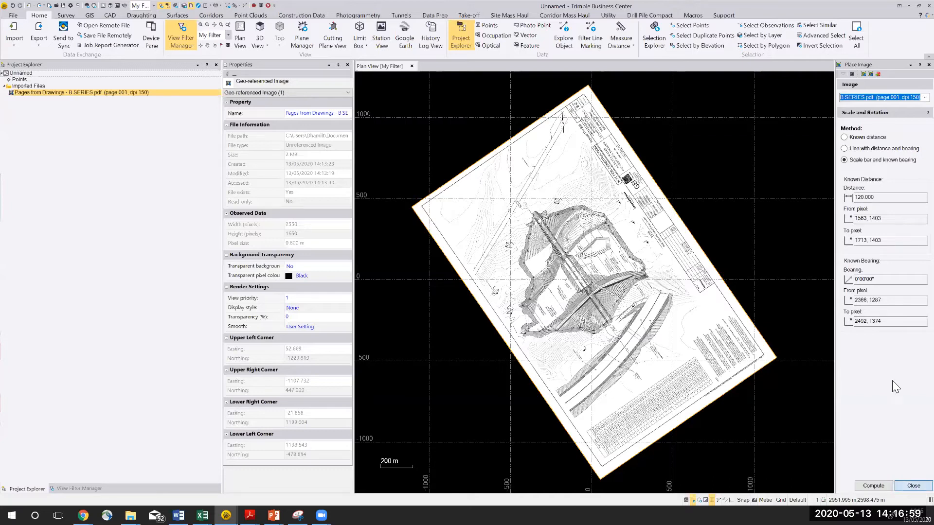
pyautogui.click(913, 485)
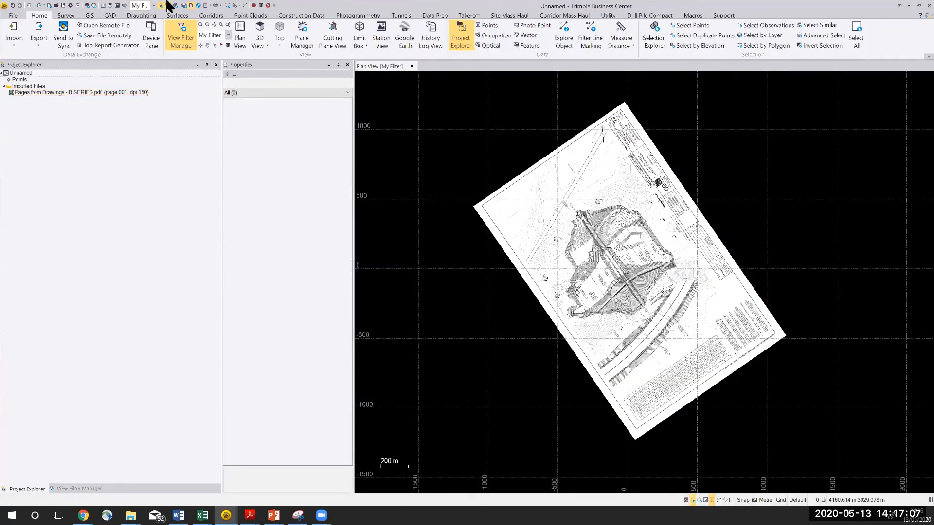
# - Import the vector PDF data from the georeferenced page, joining dashed lines, discarding raw data and preserving native PDF layers
pyautogui.click(110, 15)
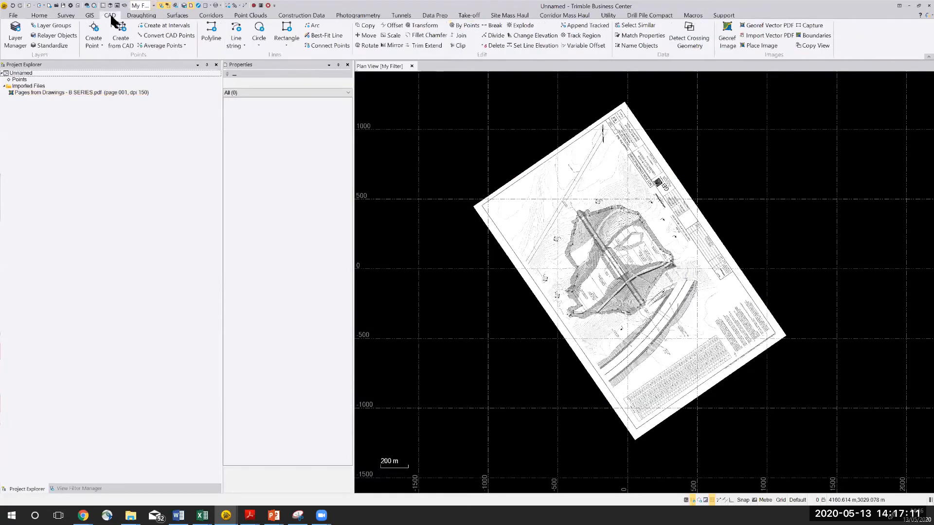
pyautogui.click(768, 35)
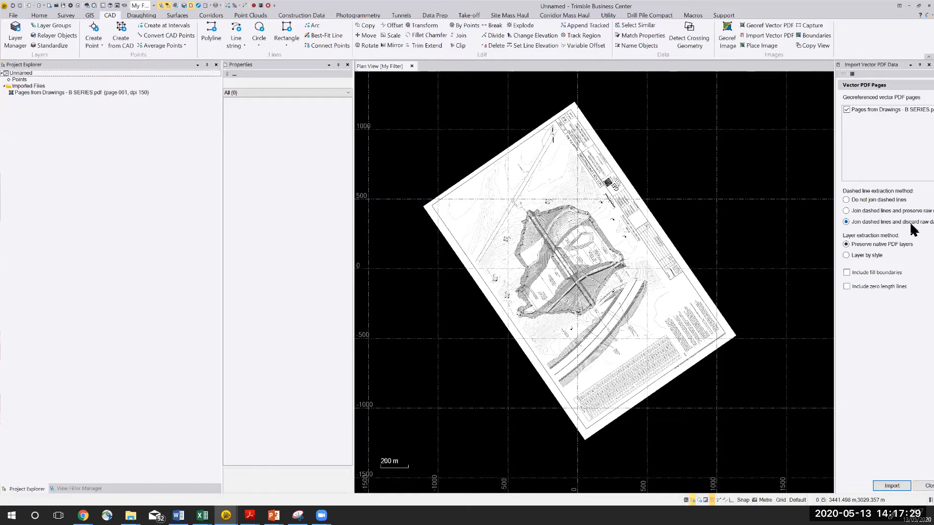
pyautogui.scroll(5, 658, 270)
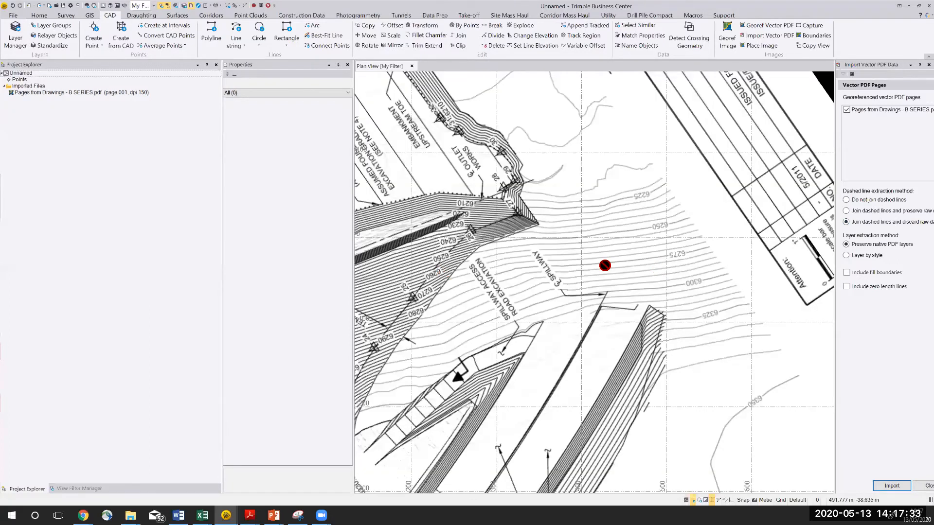
pyautogui.scroll(-1, 604, 265)
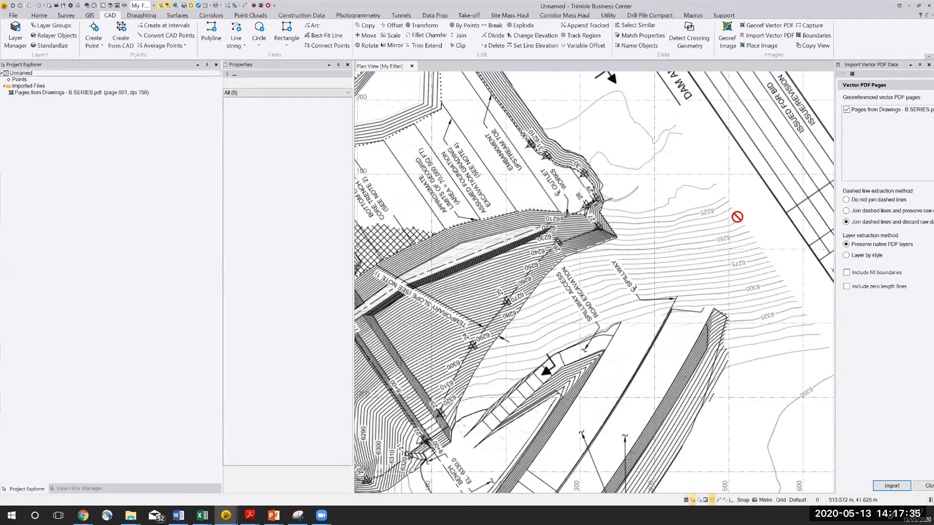
pyautogui.scroll(8, 573, 194)
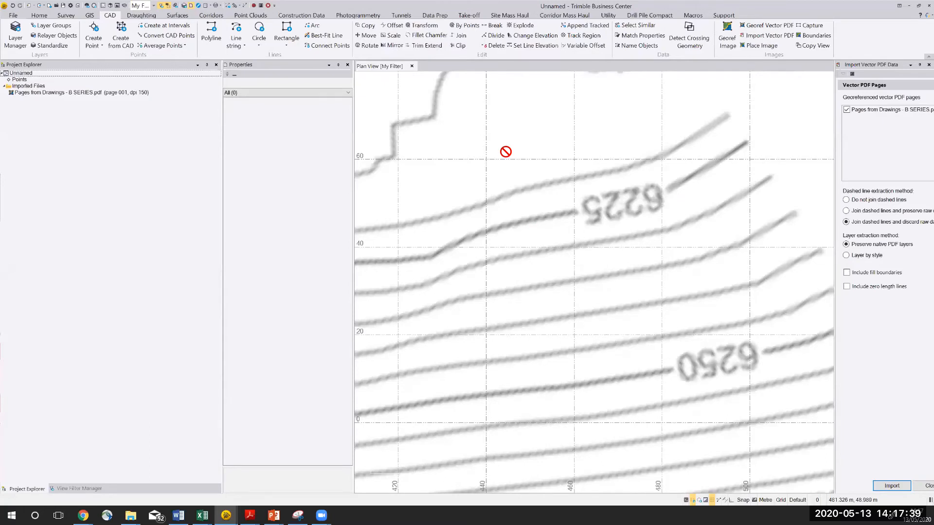
pyautogui.scroll(-8, 505, 152)
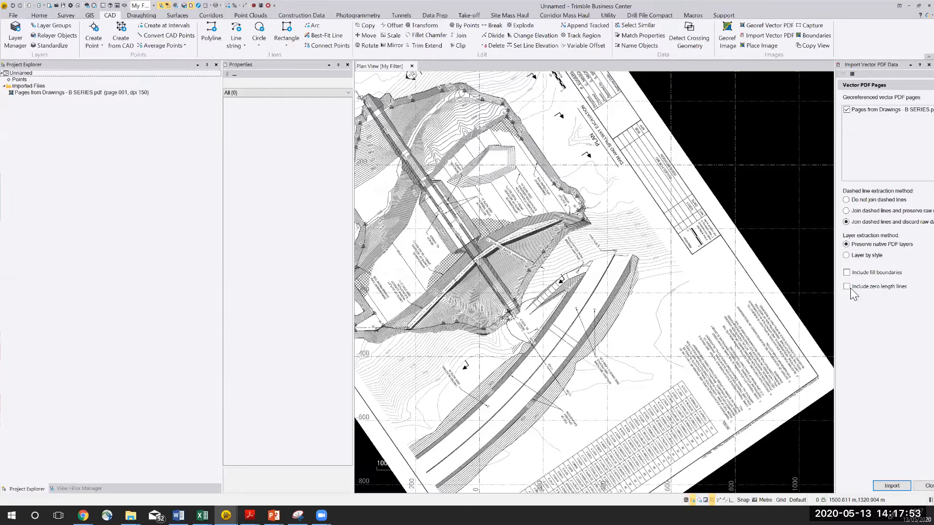
pyautogui.click(891, 487)
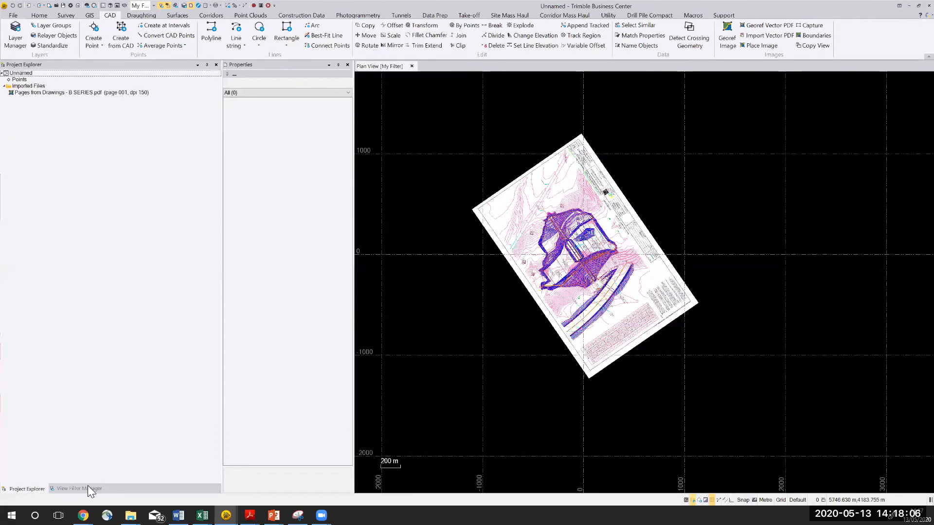
# - Hide the georeferenced images with the view filter and check the properties of one imported blue polyline
pyautogui.click(88, 488)
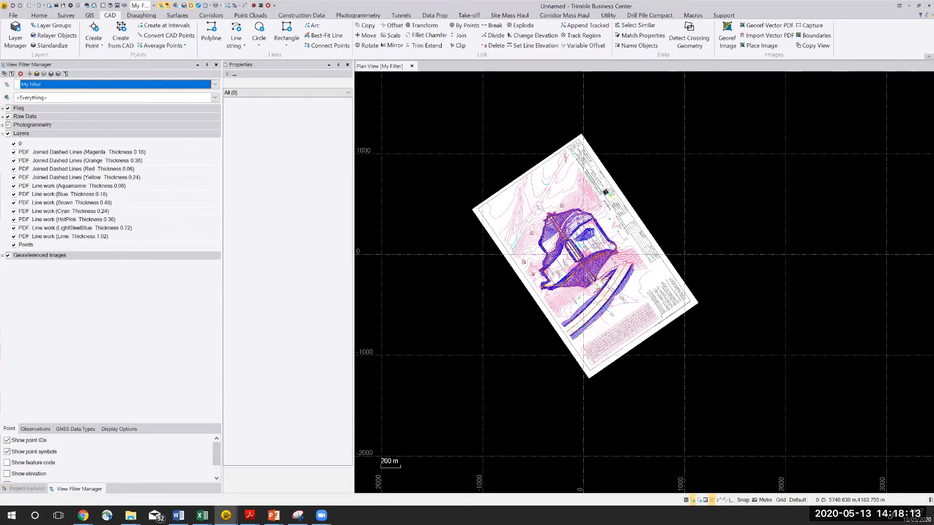
pyautogui.click(9, 256)
pyautogui.scroll(5, 548, 215)
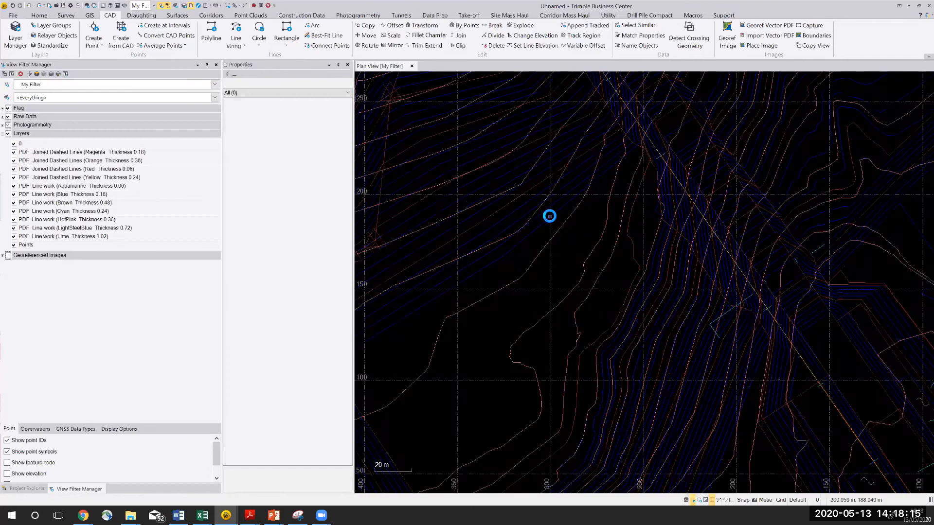
pyautogui.click(527, 242)
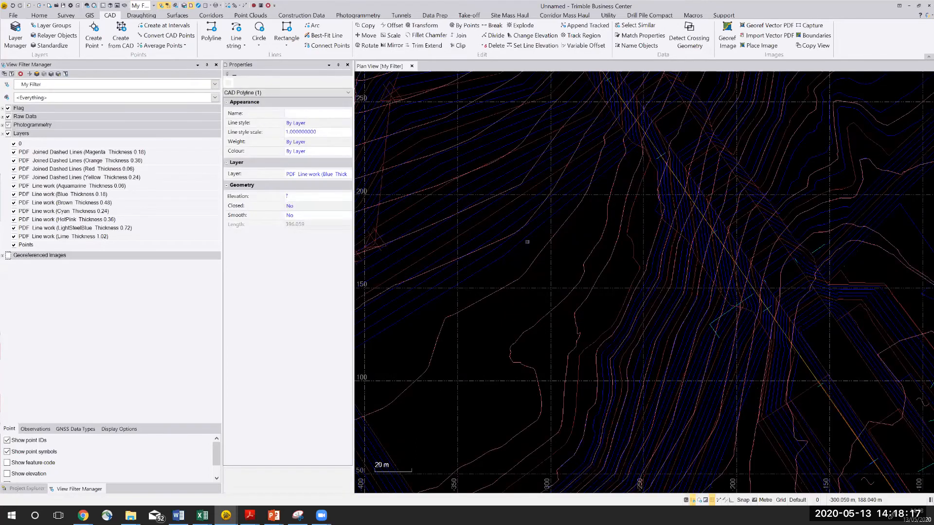
pyautogui.scroll(-5, 694, 245)
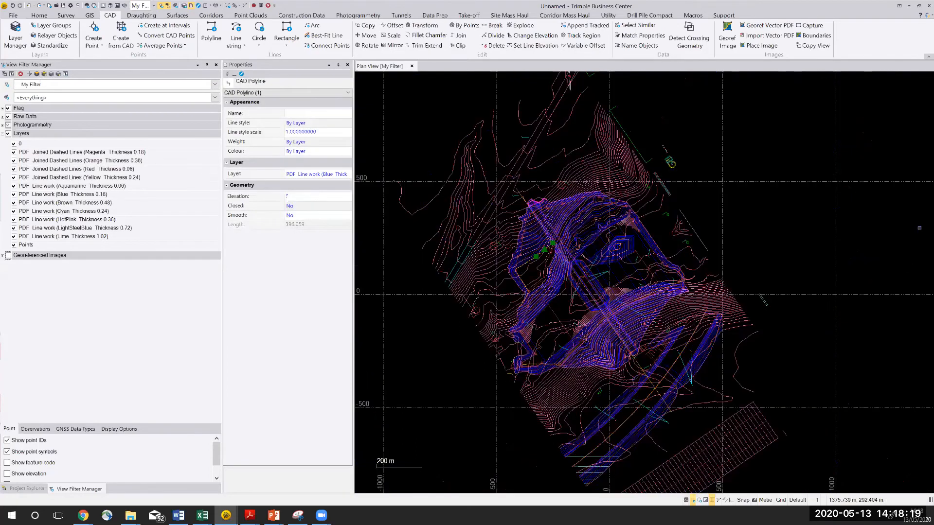
pyautogui.press('Escape')
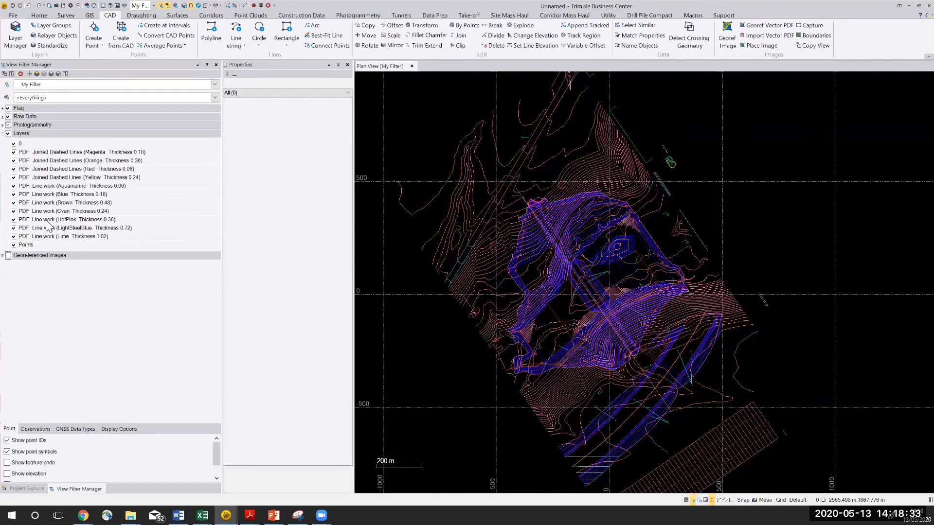
# - Select a blue contour polyline and extend the selection to all polylines on its PDF linework layer
pyautogui.scroll(3, 602, 272)
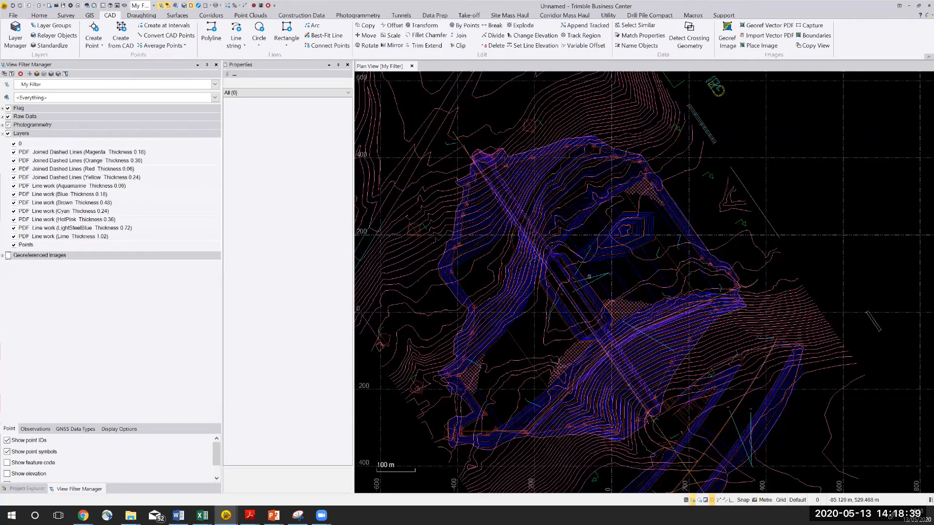
pyautogui.scroll(5, 484, 238)
pyautogui.click(450, 299)
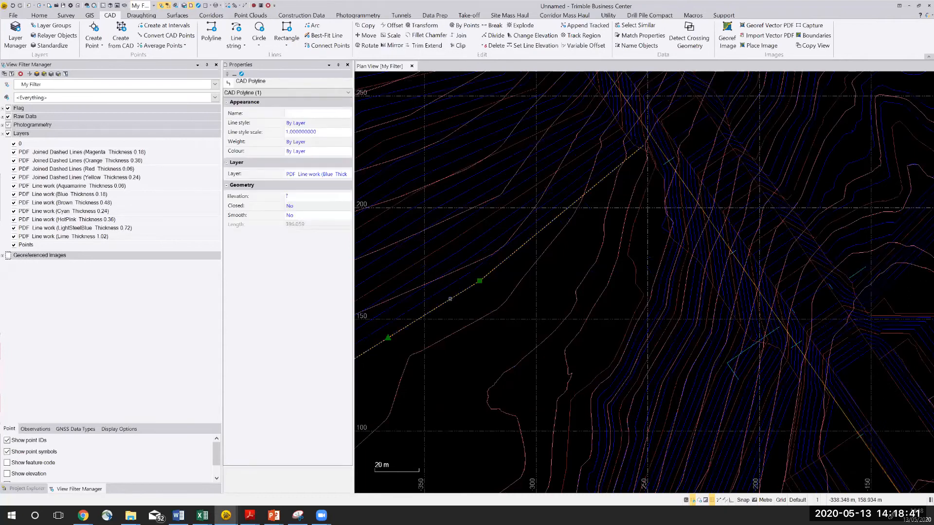
pyautogui.rightClick(476, 305)
pyautogui.click(505, 331)
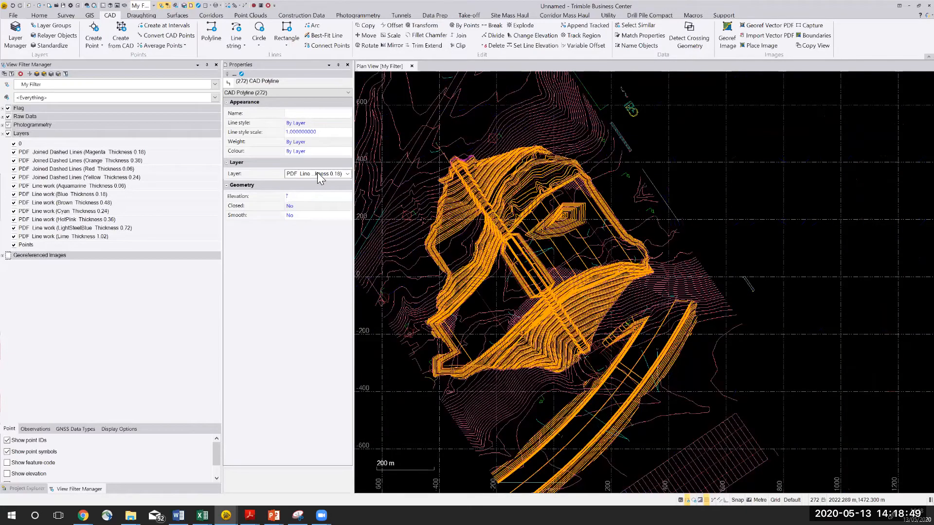
# - Assign the selected polylines to a new layer named "Design Contours"
pyautogui.click(318, 173)
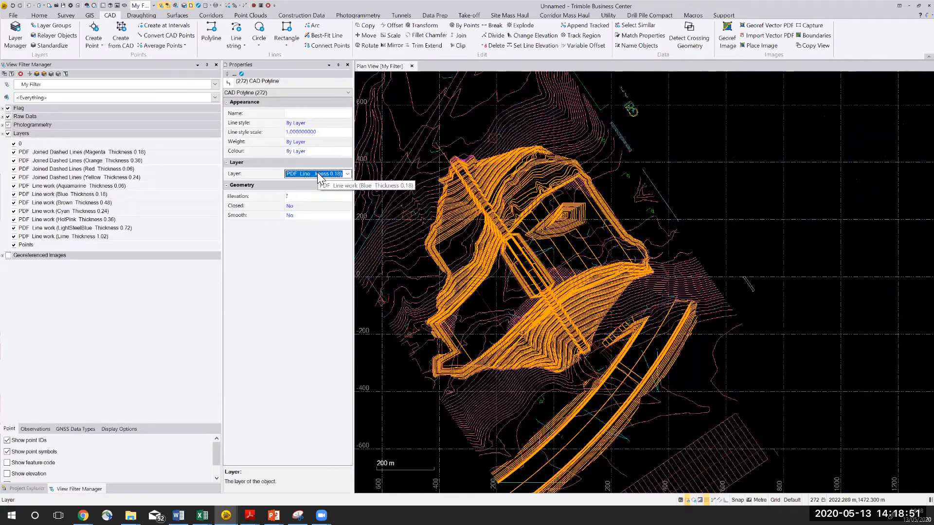
pyautogui.click(318, 174)
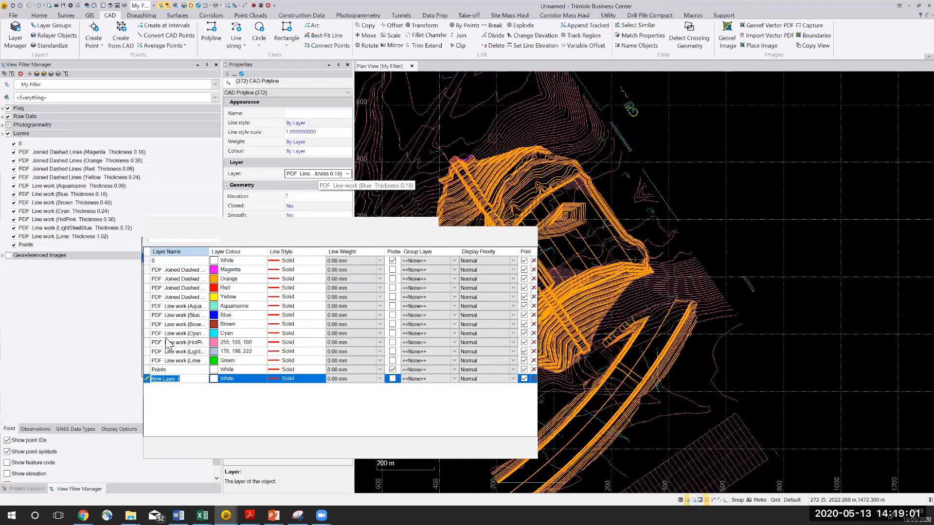
pyautogui.write('Design')
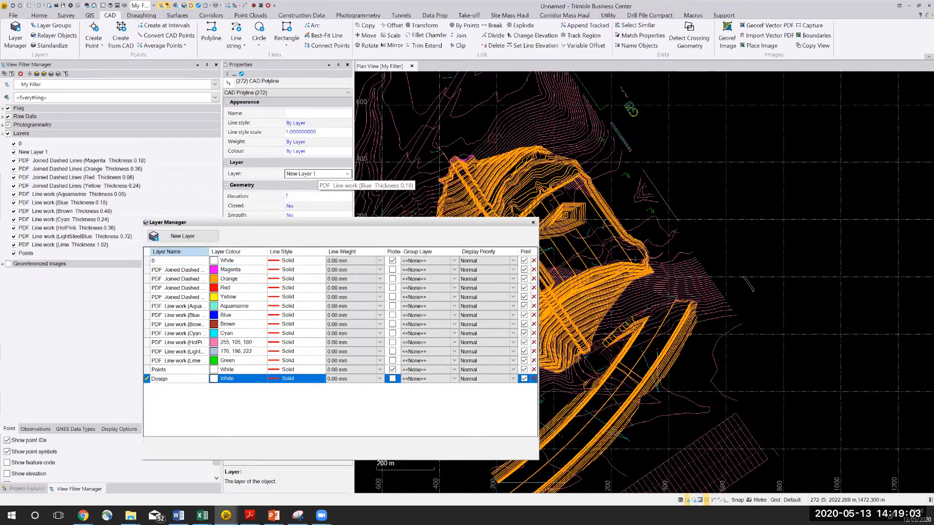
pyautogui.write(' Contours')
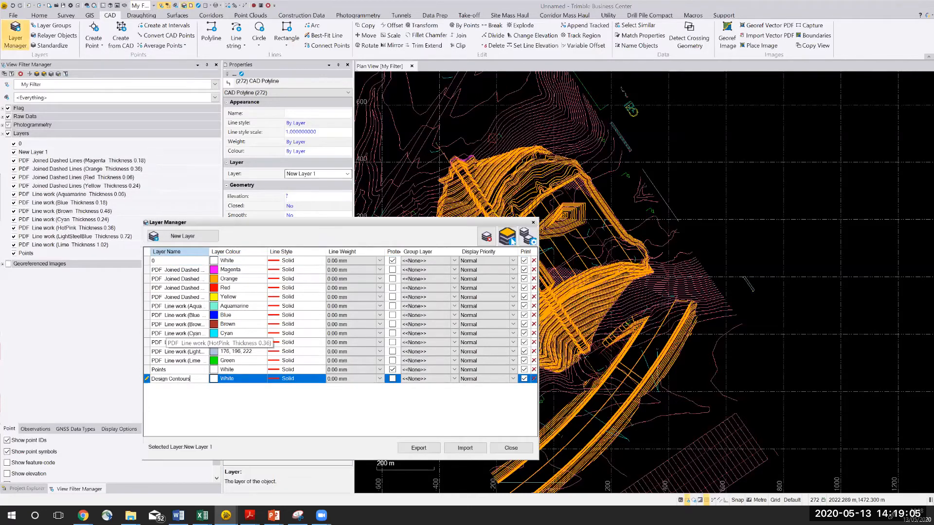
# - Set the Design Contours layer's colour to Blue and close the layer manager
pyautogui.click(260, 379)
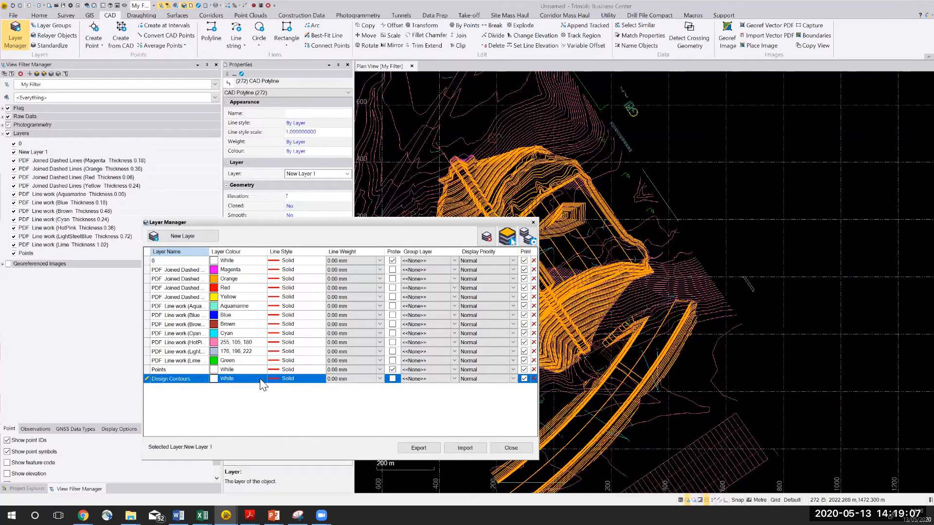
pyautogui.click(263, 378)
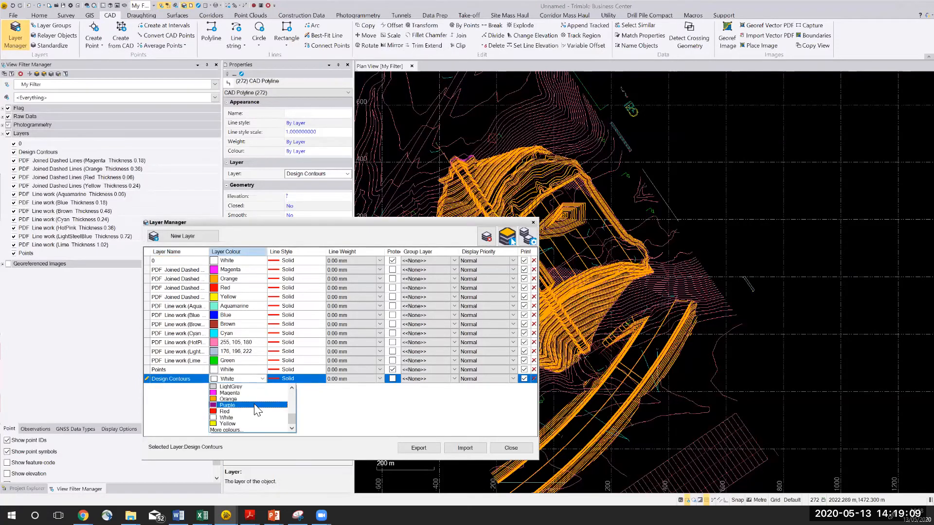
pyautogui.scroll(3, 255, 406)
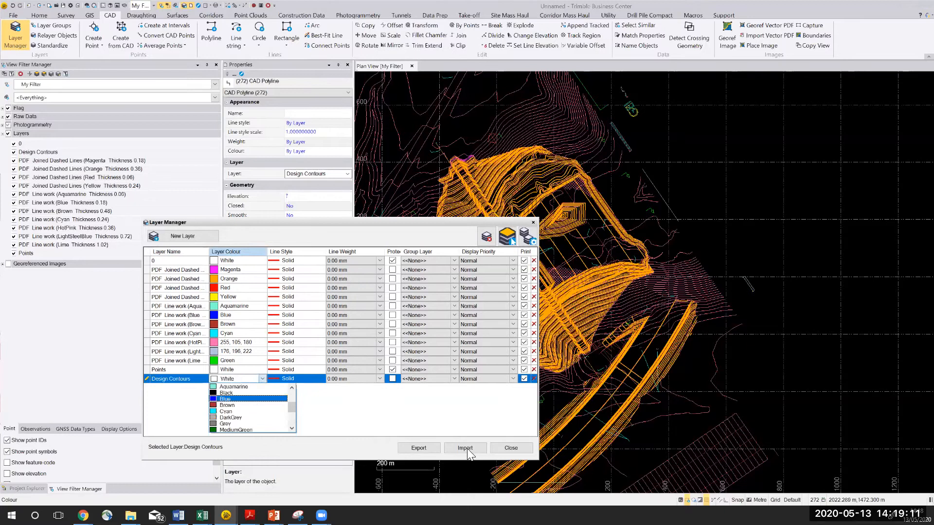
pyautogui.click(512, 448)
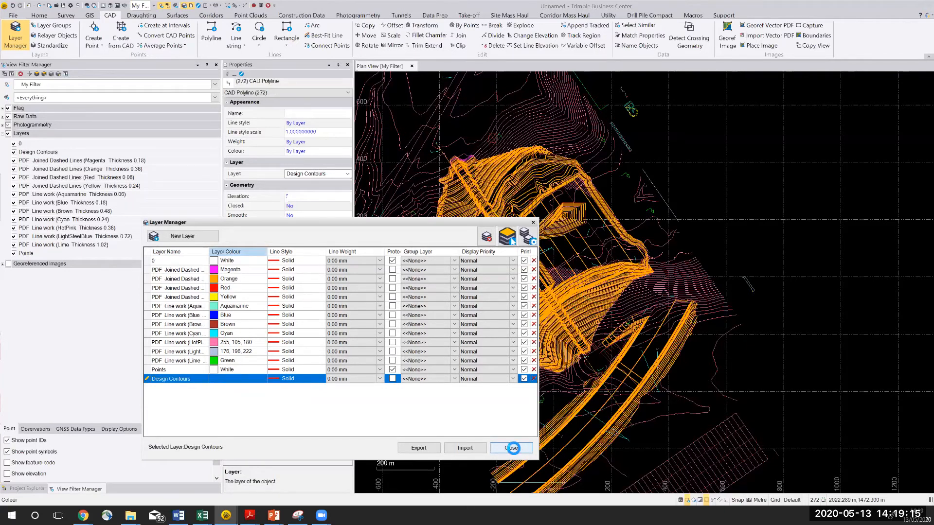
pyautogui.click(512, 448)
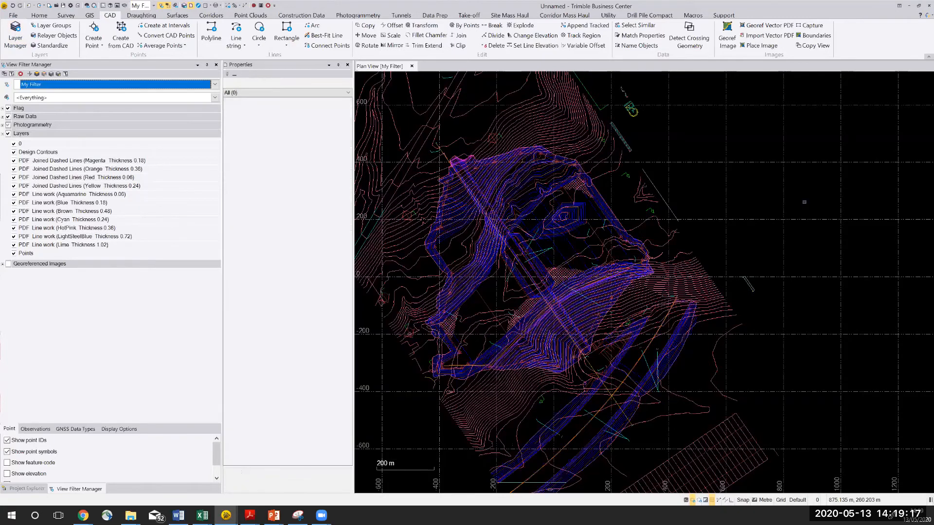
# - Turn off the Design Contours layer, and show the georeferenced images behind the design contours in the PDF Clean Layers project
pyautogui.click(15, 153)
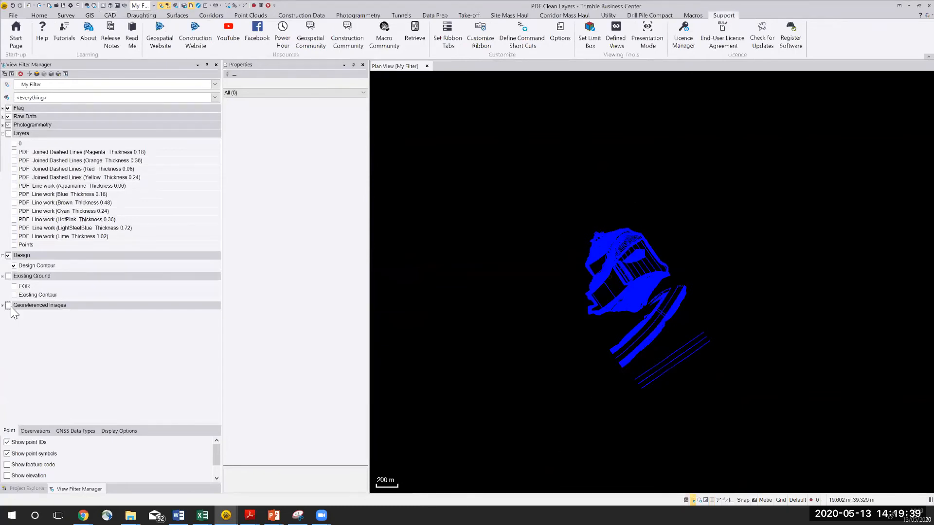
pyautogui.scroll(5, 629, 300)
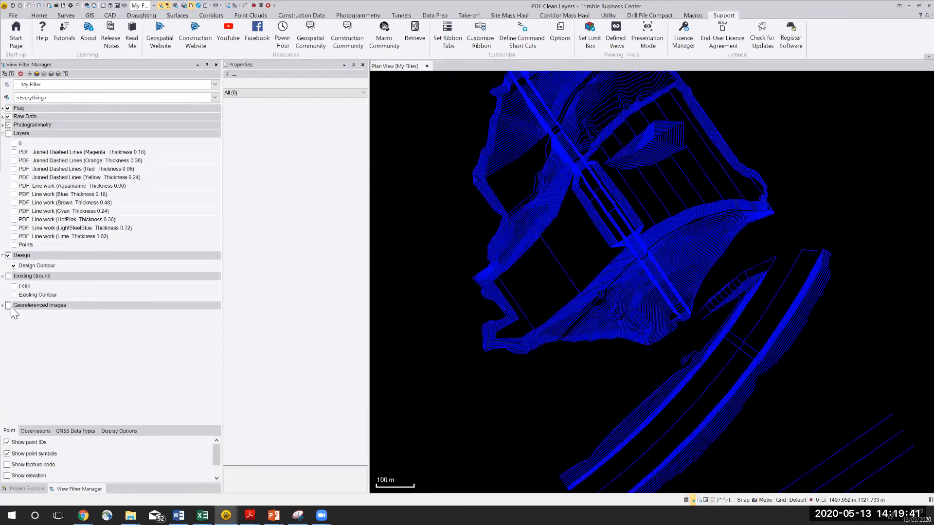
pyautogui.click(8, 305)
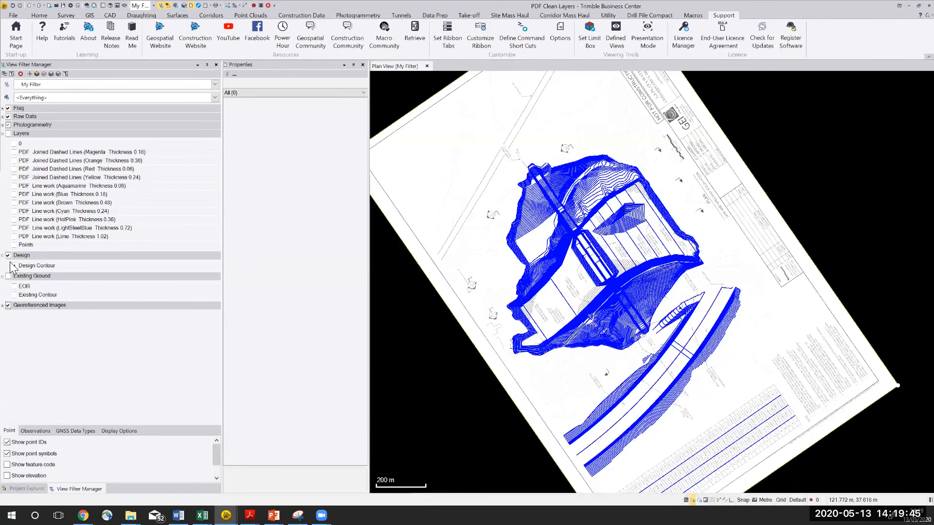
# - Show only the Design Contour layer and open a 3D view in a new vertical tab group beside the plan view
pyautogui.click(13, 266)
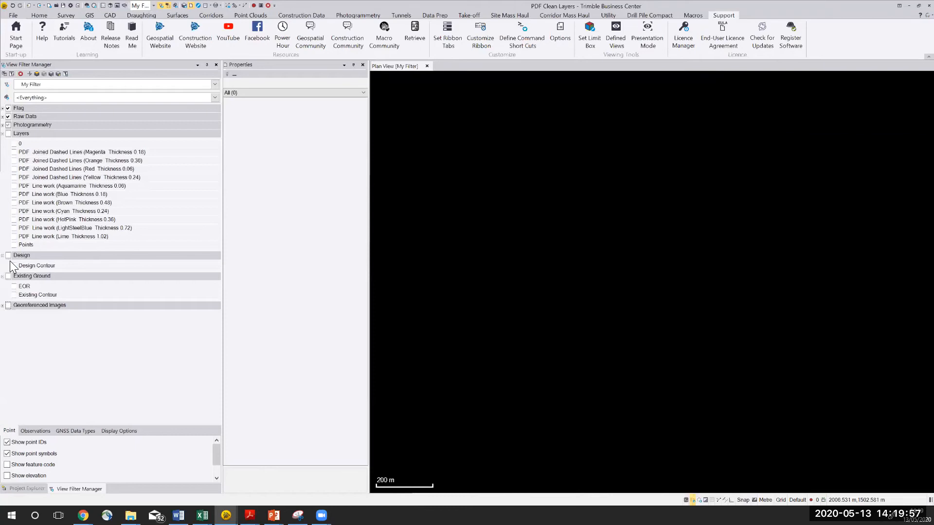
pyautogui.click(14, 266)
pyautogui.click(111, 6)
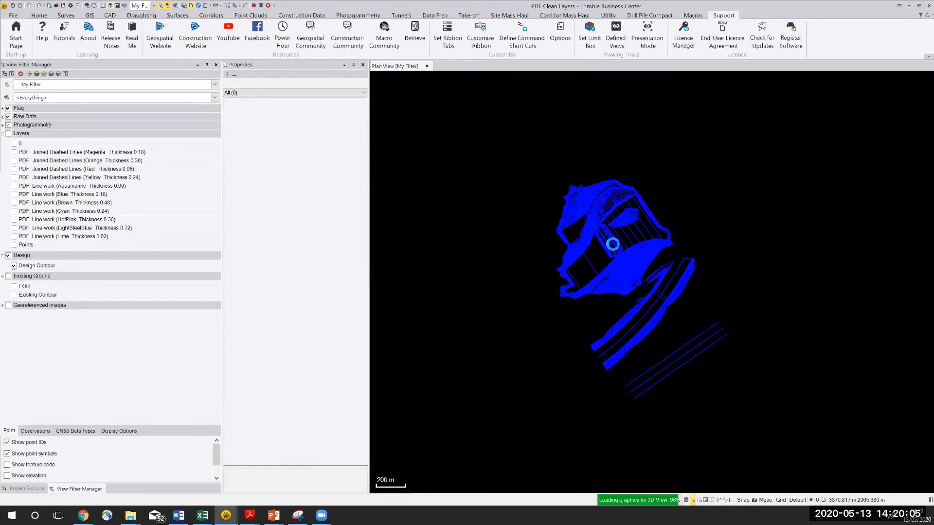
pyautogui.rightClick(461, 65)
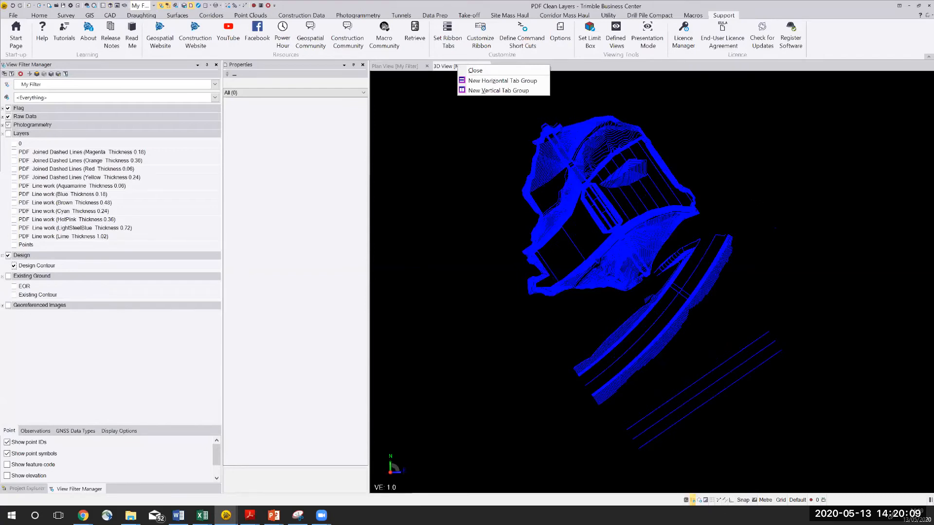
pyautogui.click(497, 91)
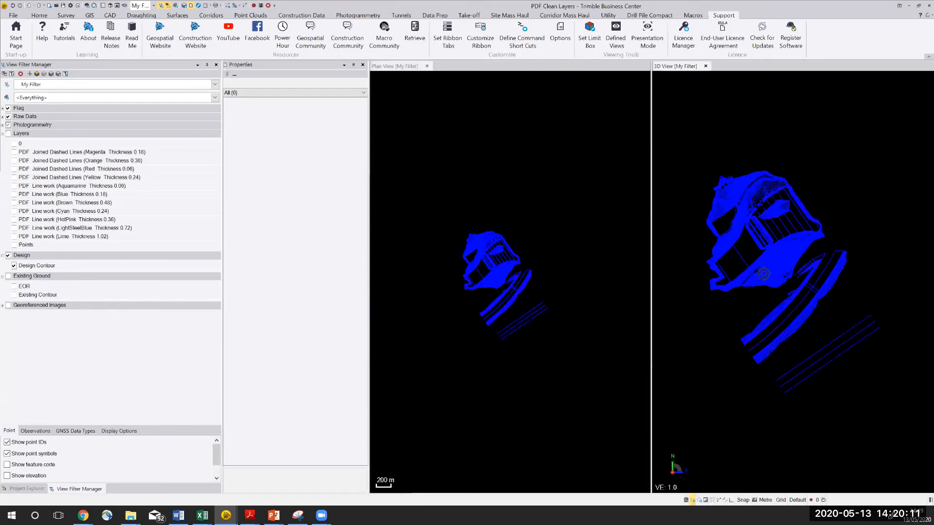
# - Tilt the 3D view edge-on and check the elevation property of one design contour polyline, then clear the selection
pyautogui.moveTo(764, 274); pyautogui.dragTo(766, 261)
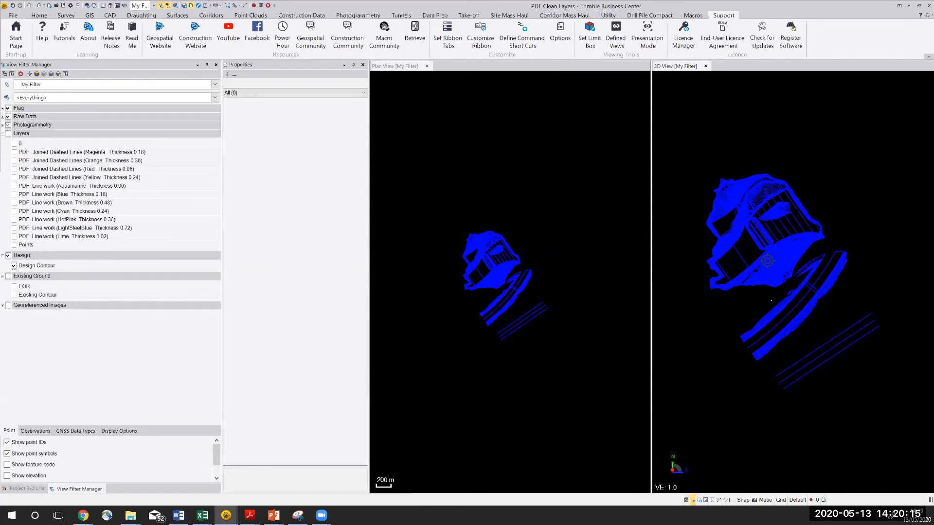
pyautogui.moveTo(767, 261); pyautogui.dragTo(769, 295)
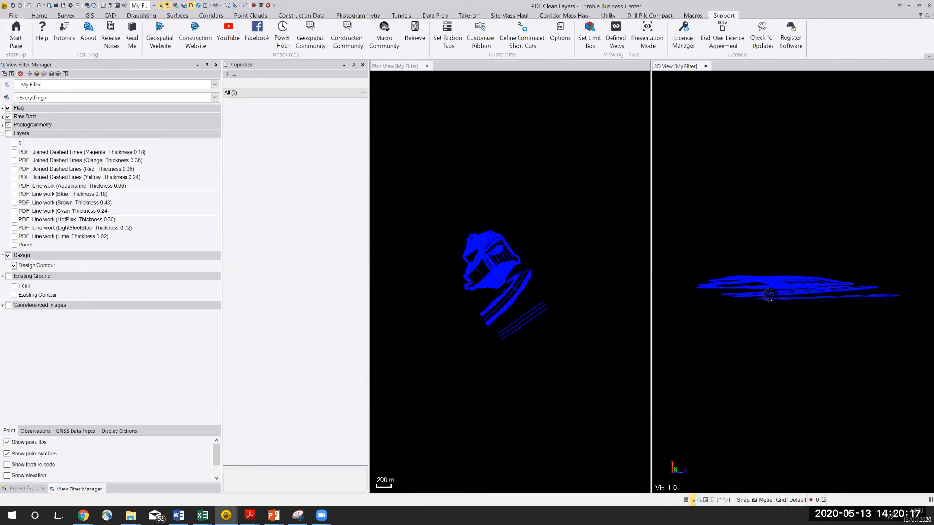
pyautogui.scroll(2, 479, 262)
pyautogui.click(479, 261)
pyautogui.click(478, 256)
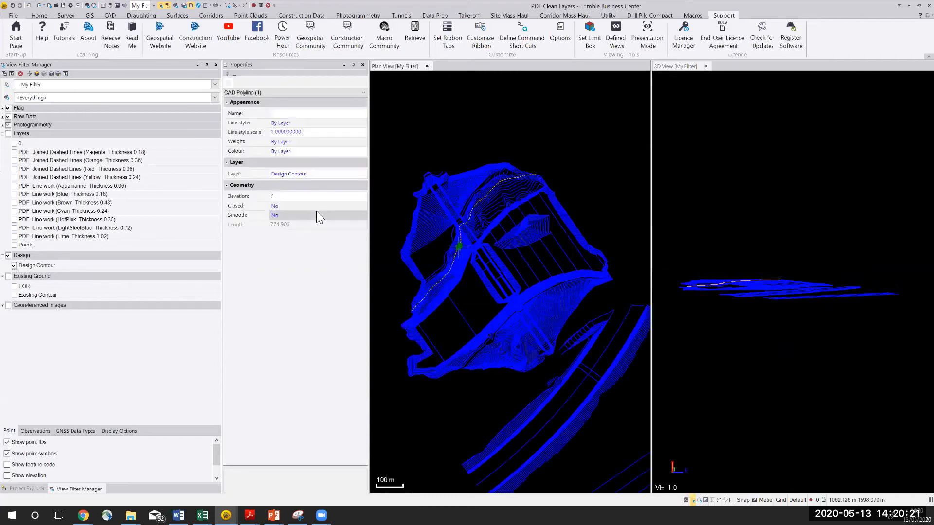
pyautogui.click(285, 198)
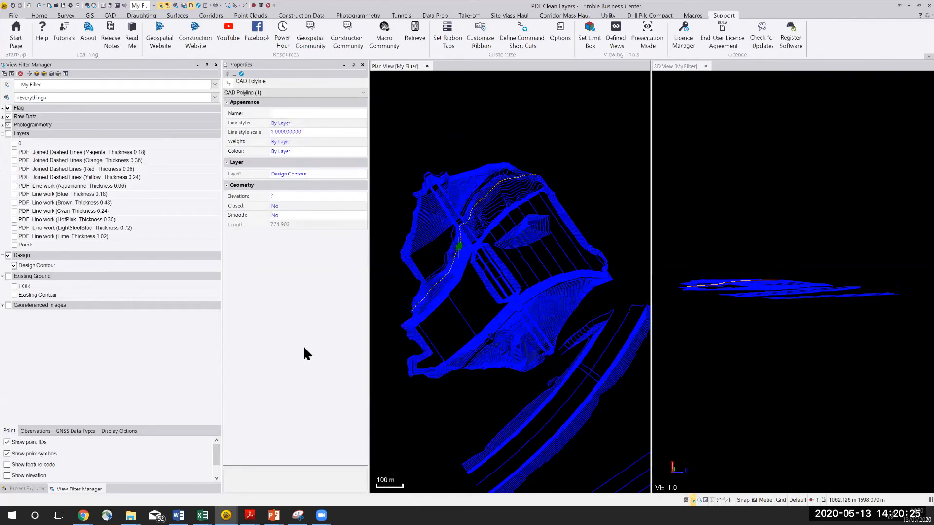
pyautogui.click(433, 109)
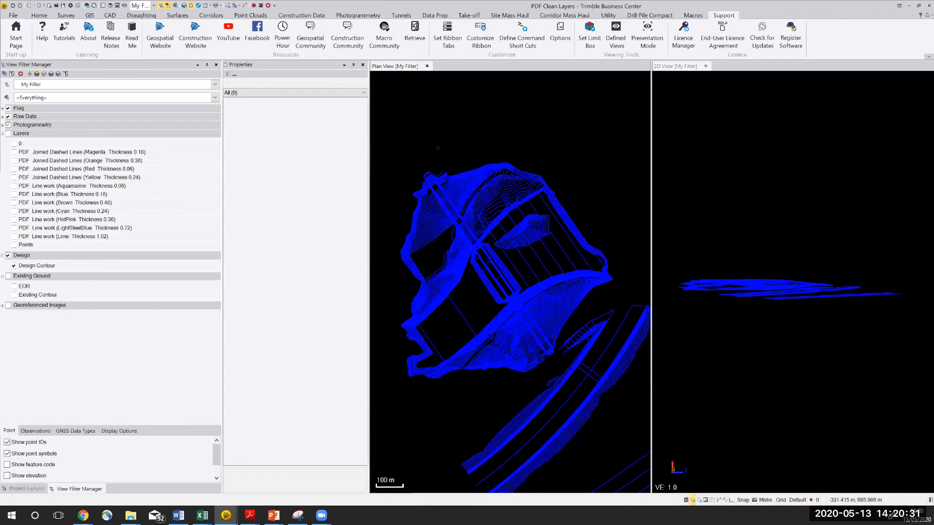
# - Show the georeferenced images behind the design contours so the elevation labels around 6220 can be read
pyautogui.click(93, 6)
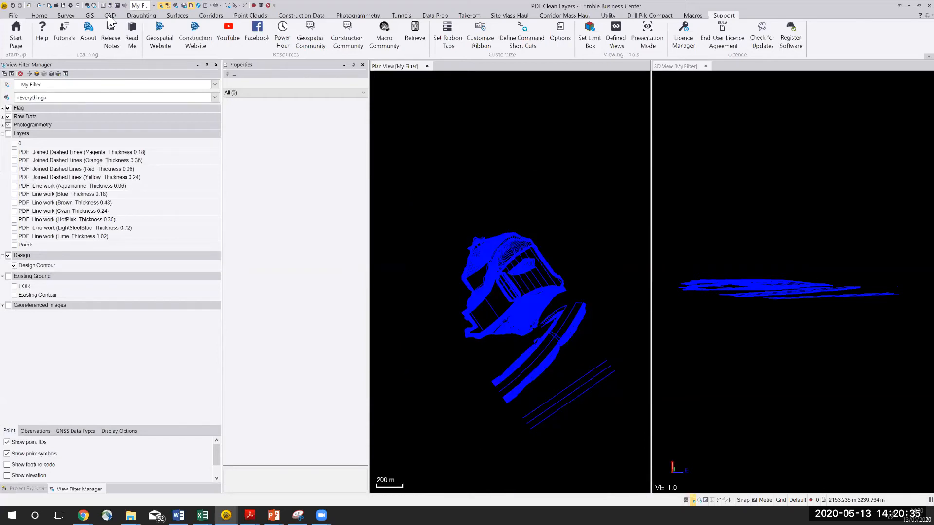
pyautogui.click(110, 15)
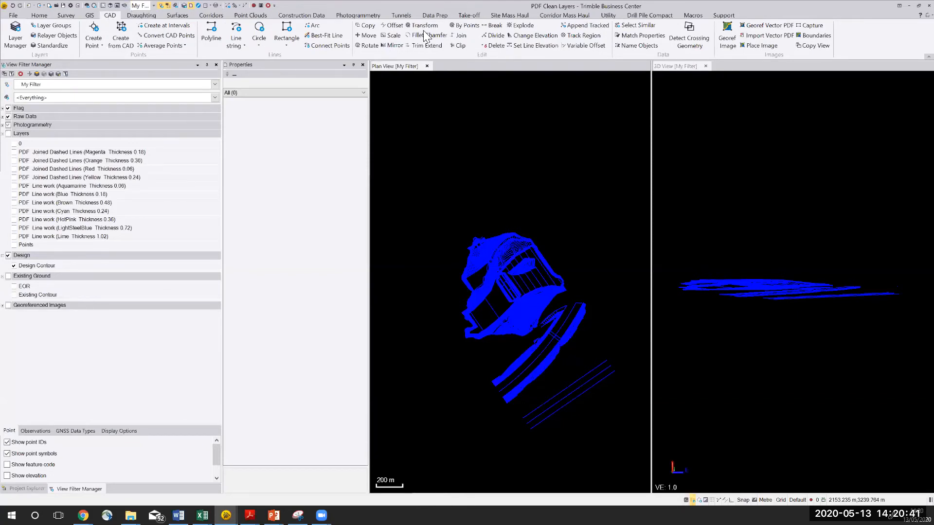
pyautogui.click(432, 15)
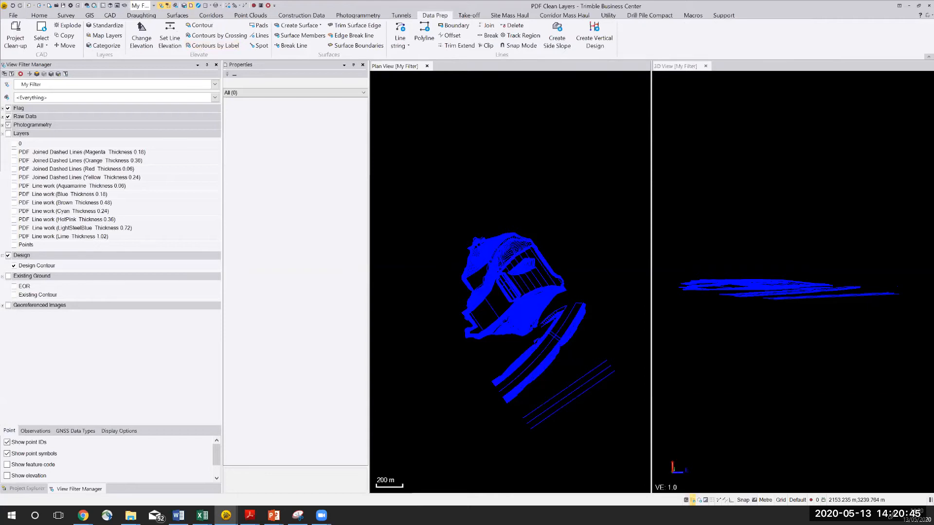
pyautogui.scroll(3, 484, 232)
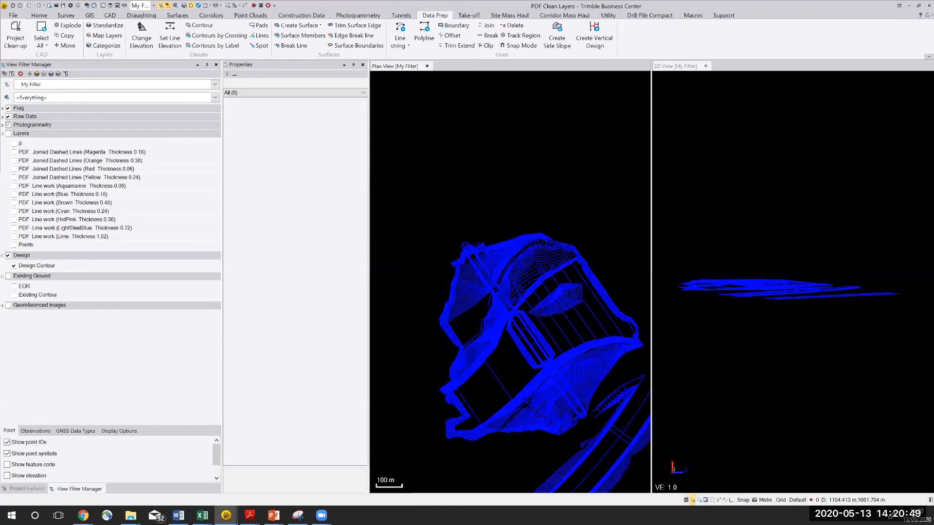
pyautogui.click(8, 305)
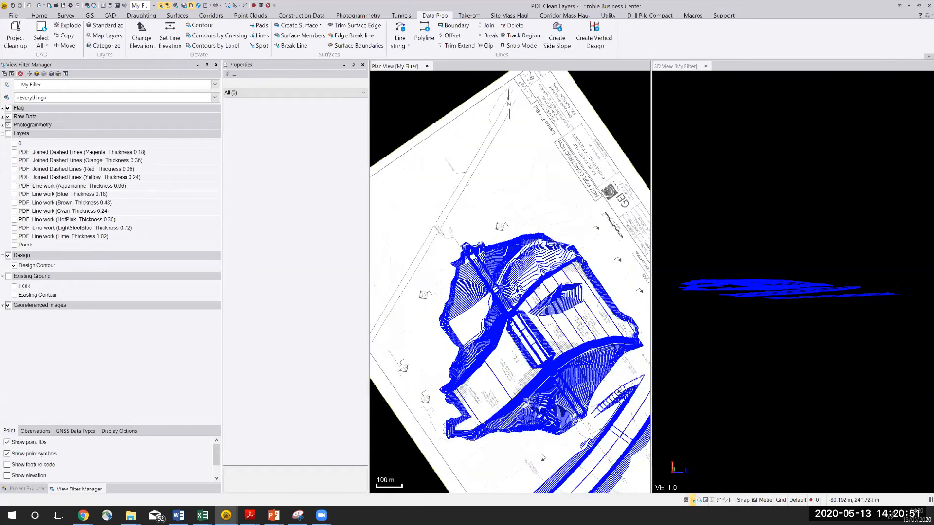
pyautogui.scroll(5, 555, 283)
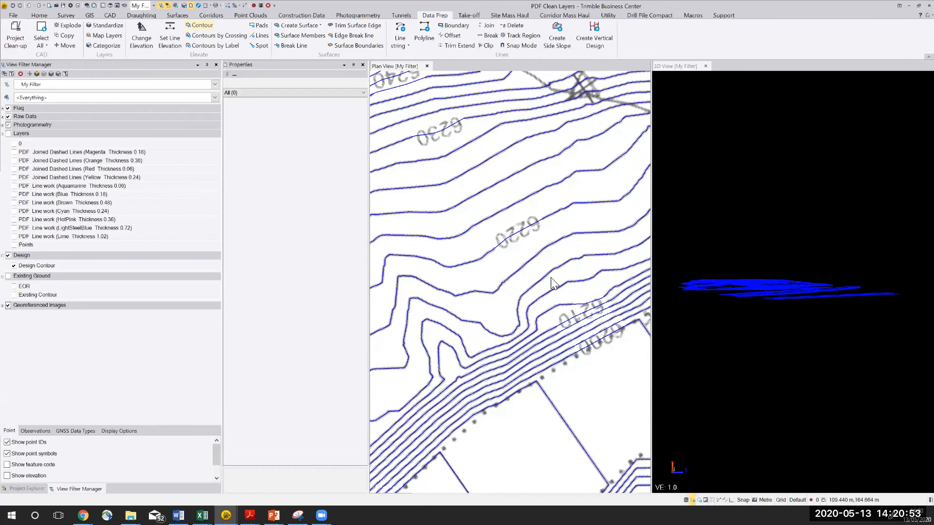
# - Elevate the contour labelled 6220 to 6220 m with Elevate Contour, with incrementing after each selection turned off
pyautogui.click(195, 24)
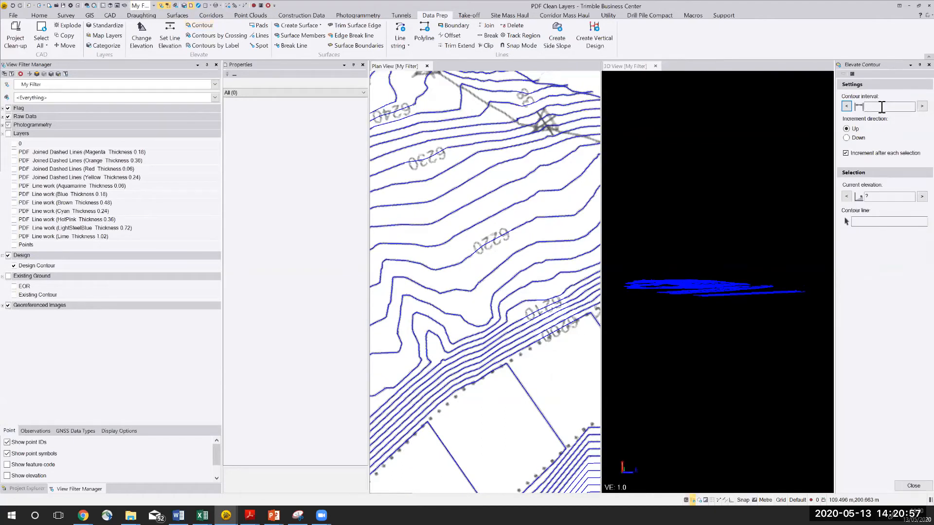
pyautogui.click(846, 154)
pyautogui.click(882, 198)
pyautogui.write('6220')
pyautogui.press('Tab')
pyautogui.click(485, 246)
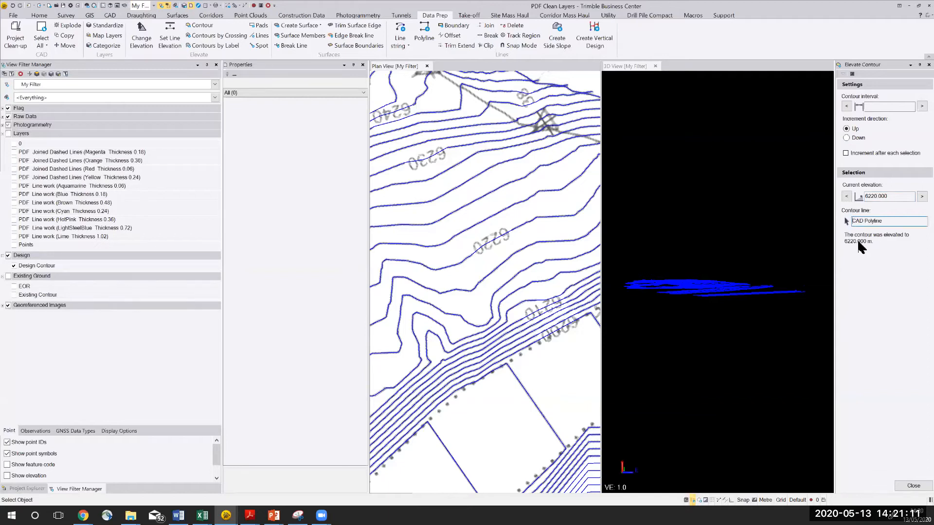
pyautogui.scroll(-3, 719, 258)
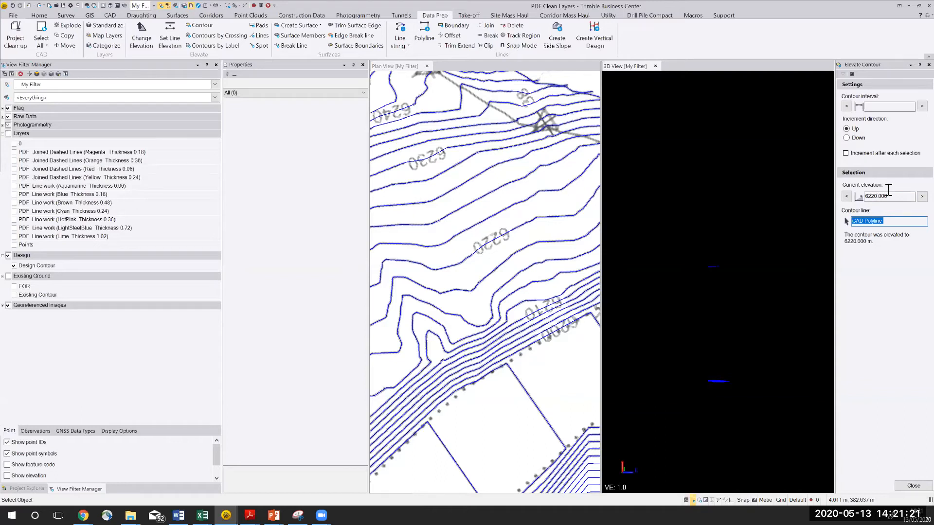
# - Set the current elevation to 6230 m and elevate the contour labelled 6230
pyautogui.click(853, 191)
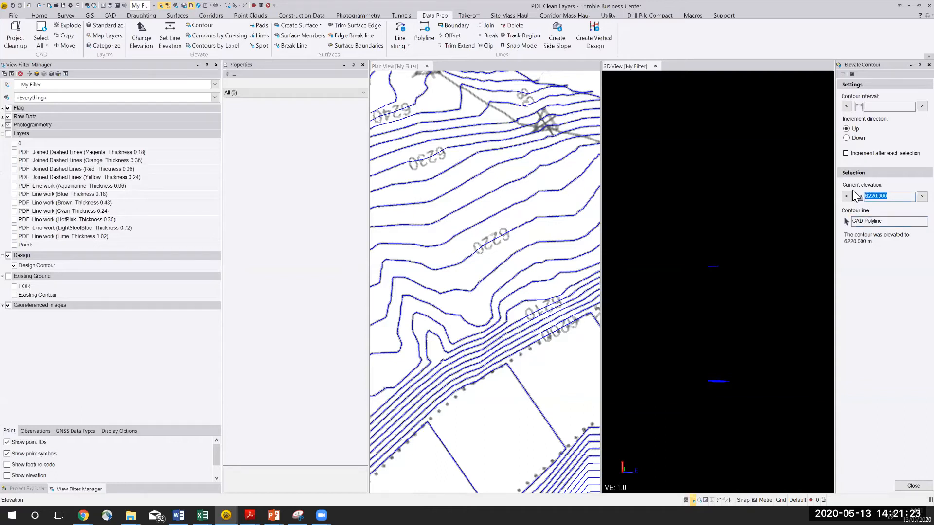
pyautogui.write('6230')
pyautogui.press('Return')
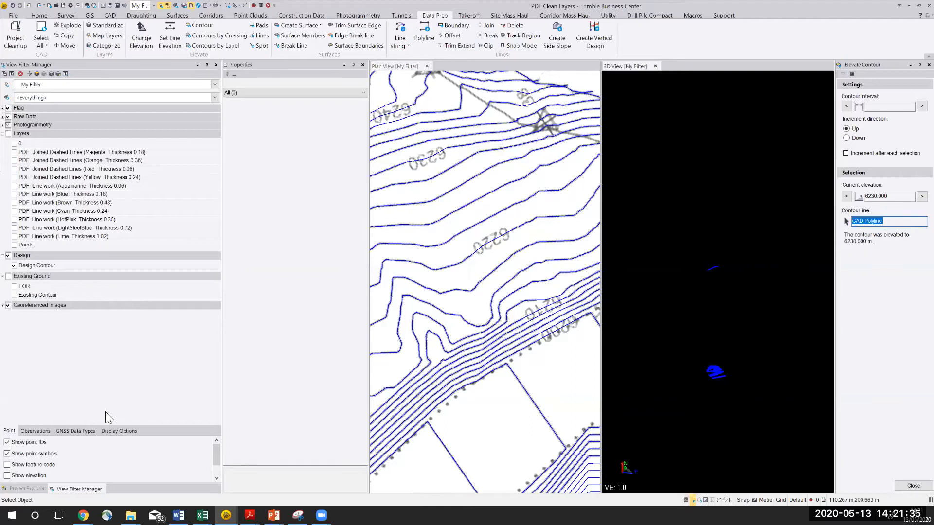
# - Set the view filter's zero elevation display option to Display in alternate colour
pyautogui.click(114, 431)
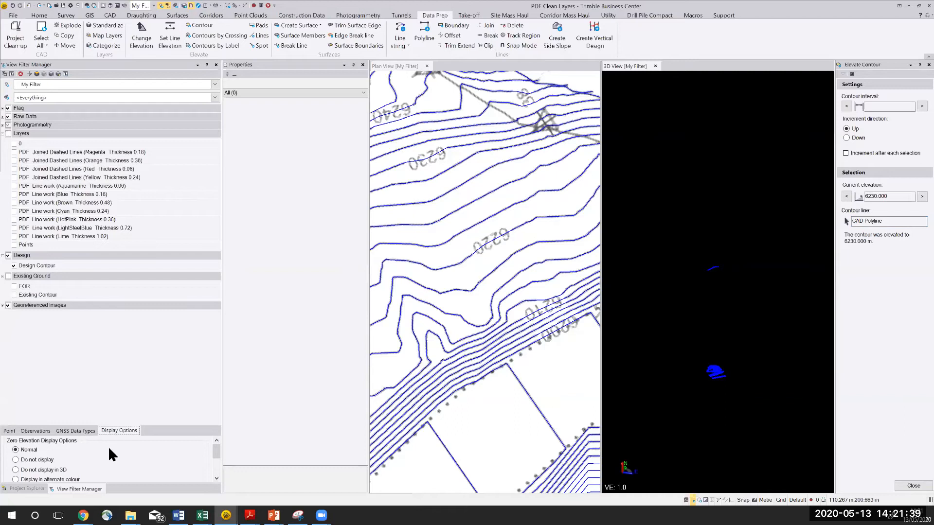
pyautogui.scroll(-1, 30, 466)
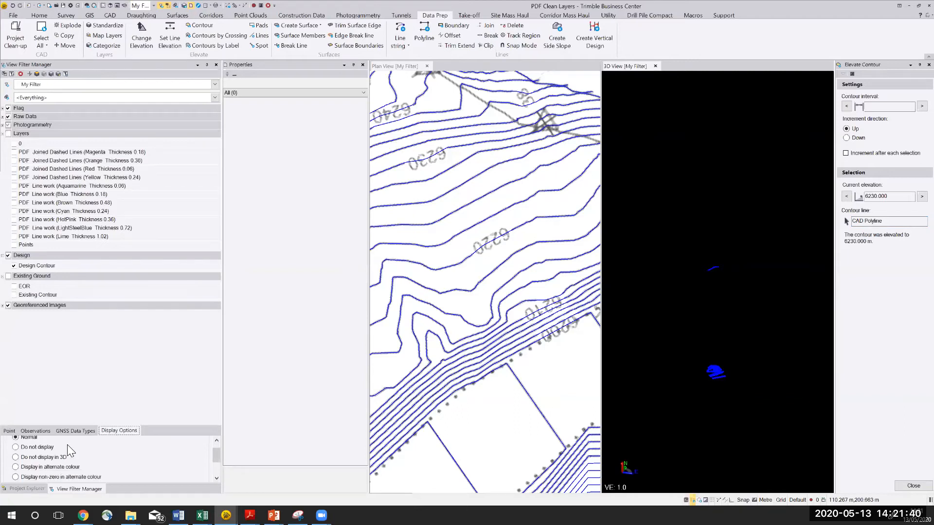
pyautogui.click(20, 468)
pyautogui.moveTo(215, 454)
pyautogui.mouseDown()
pyautogui.moveTo(215, 474)
pyautogui.moveTo(219, 448)
pyautogui.moveTo(215, 456)
pyautogui.mouseUp()
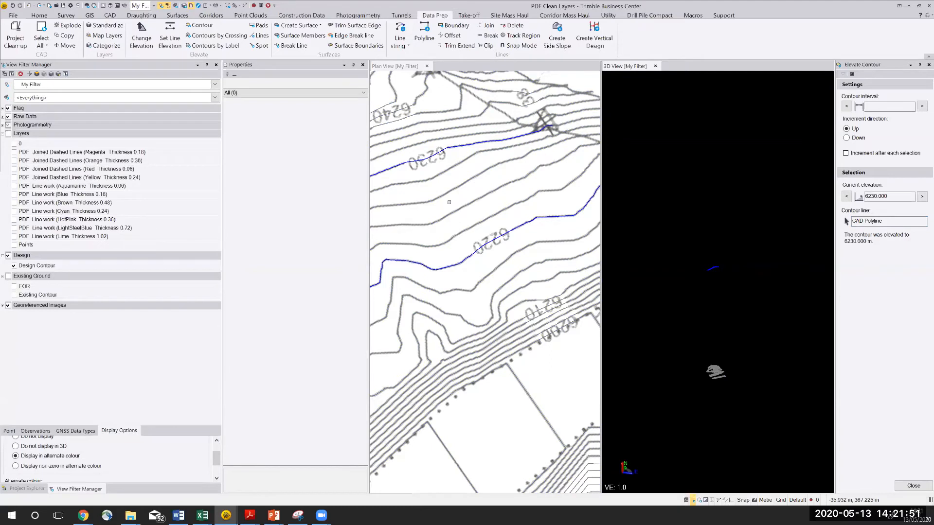
# - Elevate the contours between the 6240 and 6210 labels using automatic Elevate Contours by Crossing, with a crossing line over the two elevated contours
pyautogui.scroll(-3, 534, 279)
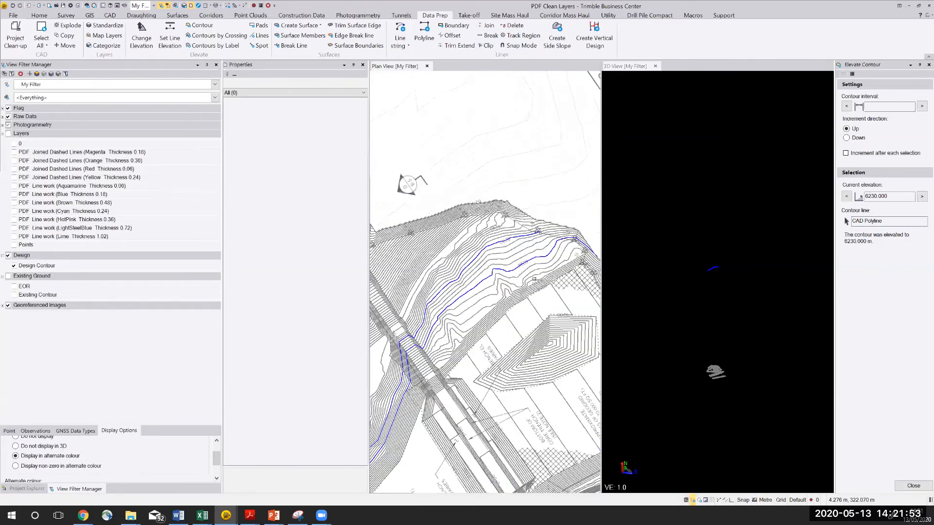
pyautogui.scroll(-2, 534, 279)
pyautogui.moveTo(534, 279); pyautogui.dragTo(524, 189, button='middle')
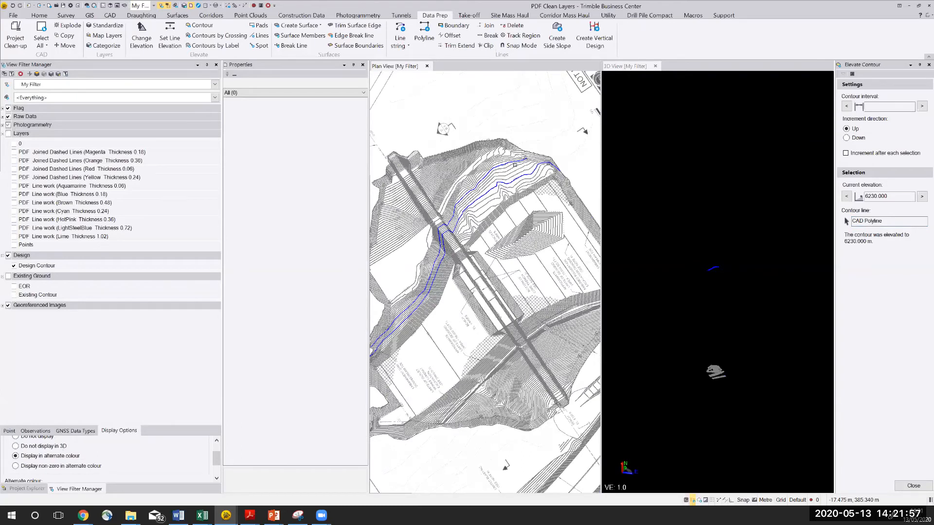
pyautogui.scroll(3, 515, 165)
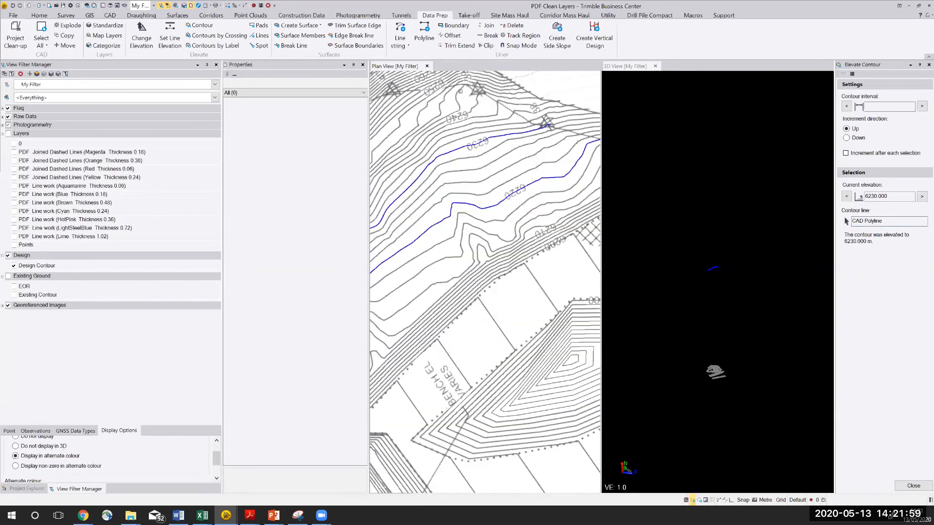
pyautogui.click(210, 36)
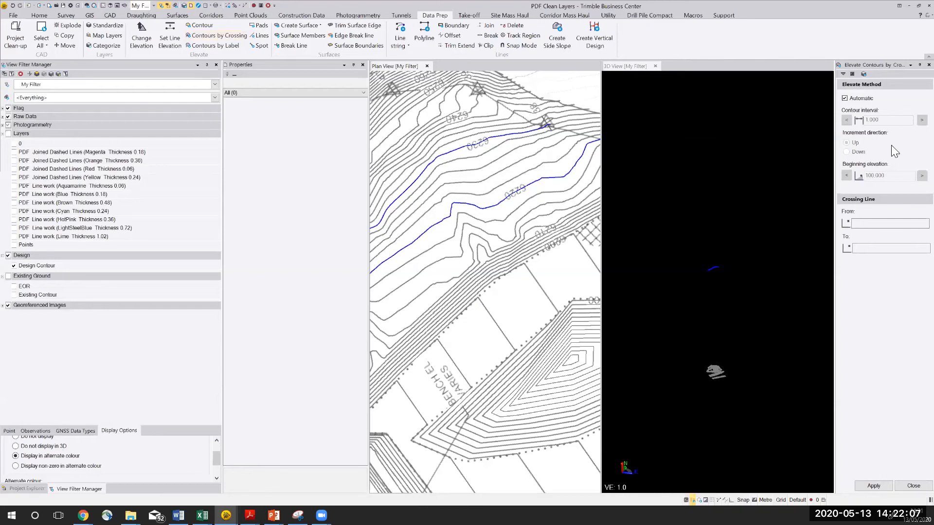
pyautogui.click(886, 224)
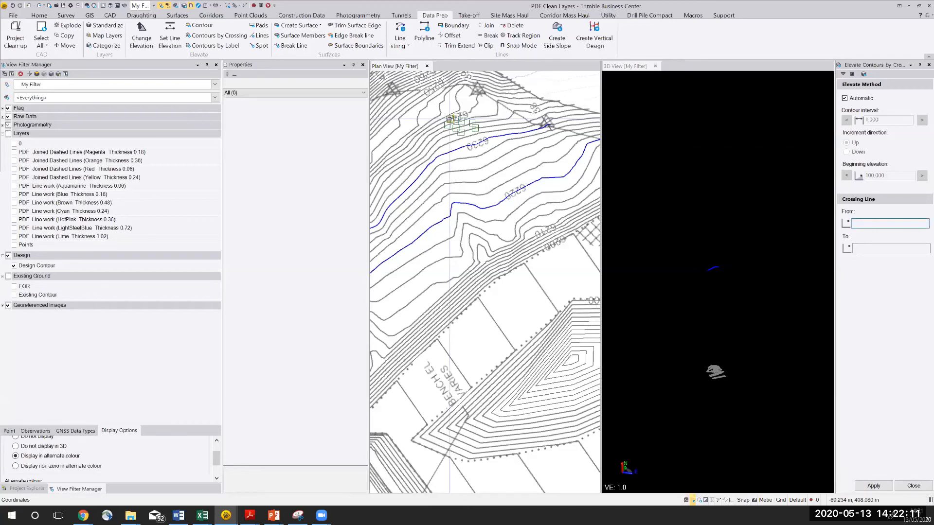
pyautogui.click(449, 119)
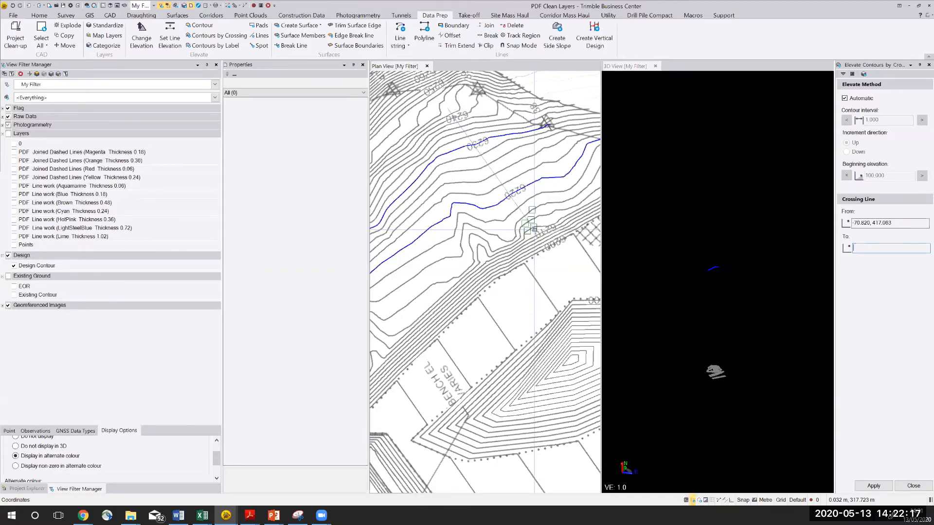
pyautogui.click(534, 227)
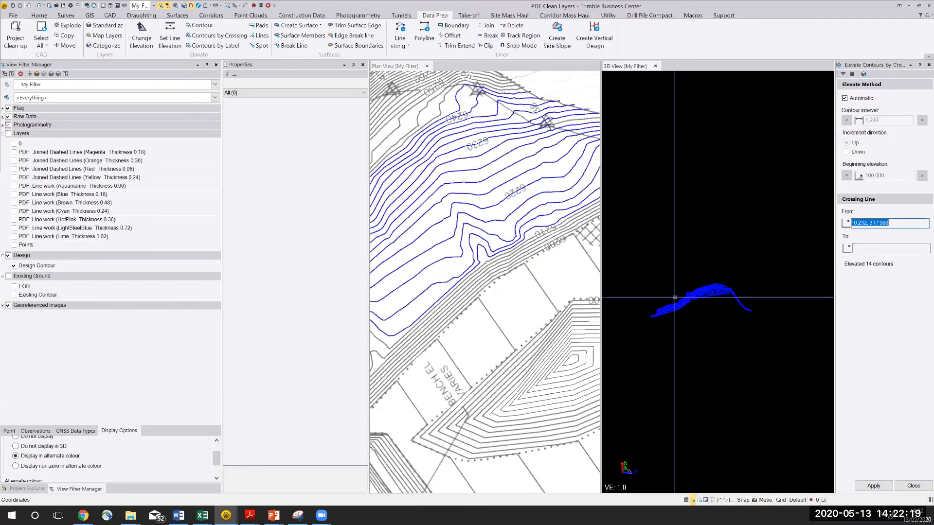
pyautogui.scroll(-7, 674, 297)
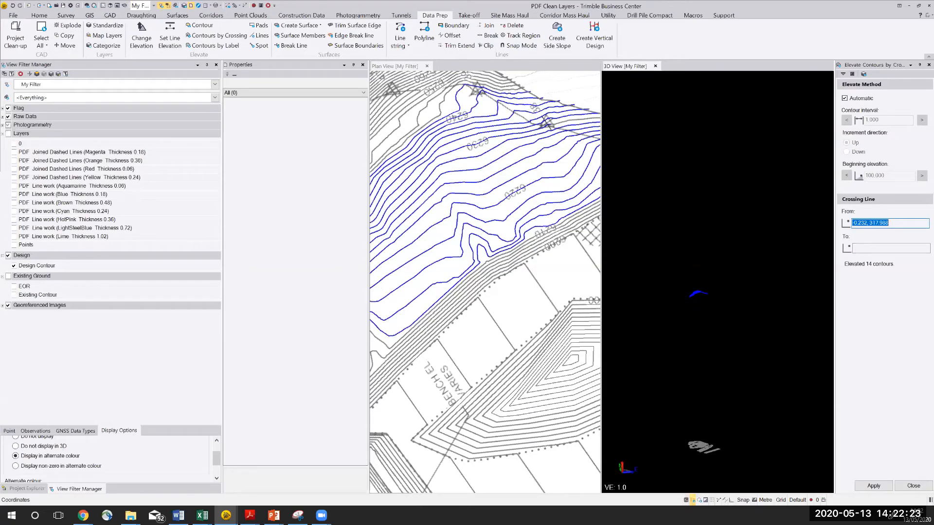
# - Elevate the closely spaced contours between the 6210 and 6200 labels with another automatic crossing line starting on the elevated contours
pyautogui.scroll(5, 532, 255)
pyautogui.click(442, 177)
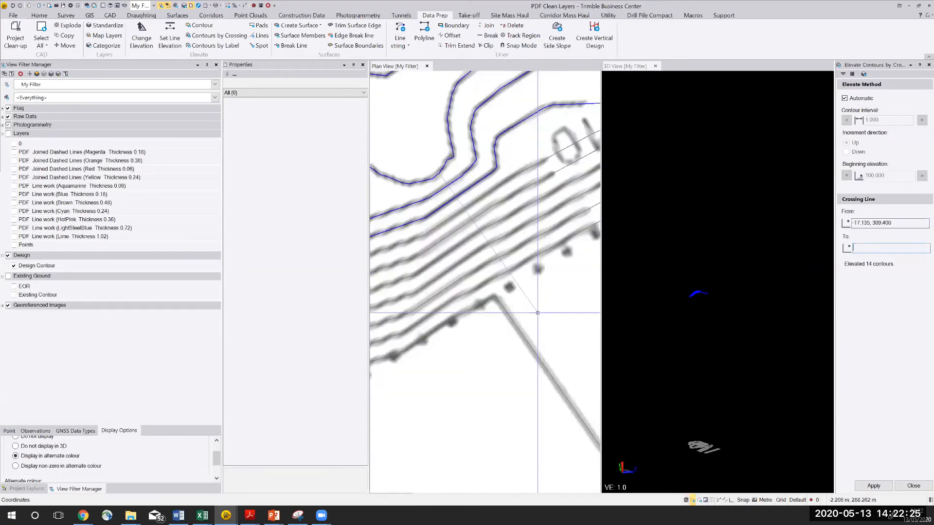
pyautogui.click(486, 322)
pyautogui.scroll(-5, 487, 321)
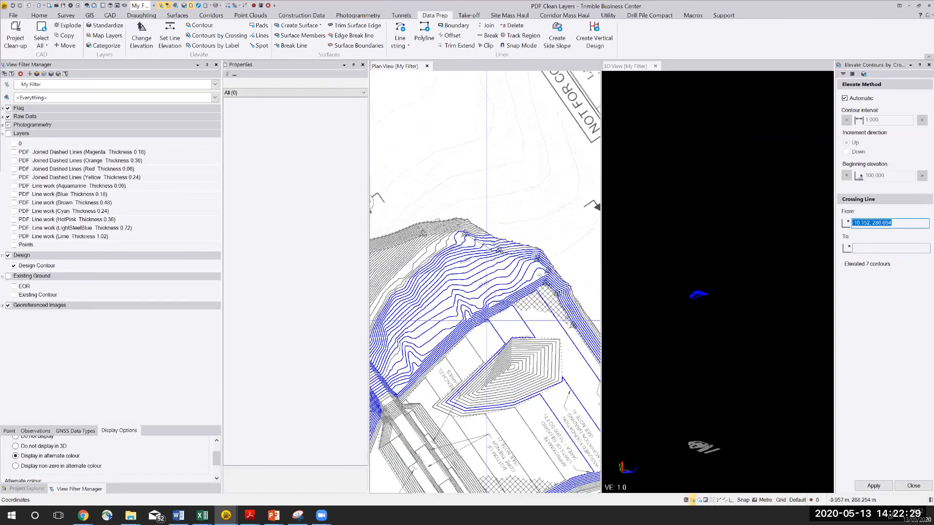
# - Elevate the nested closed contours beside the bench with an automatic crossing line ending at their centre
pyautogui.scroll(3, 443, 371)
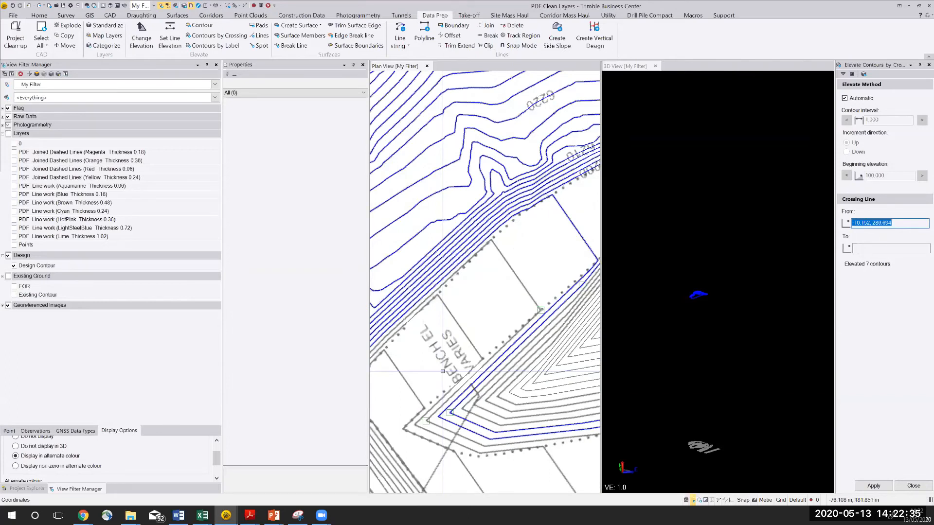
pyautogui.scroll(3, 520, 346)
pyautogui.click(520, 346)
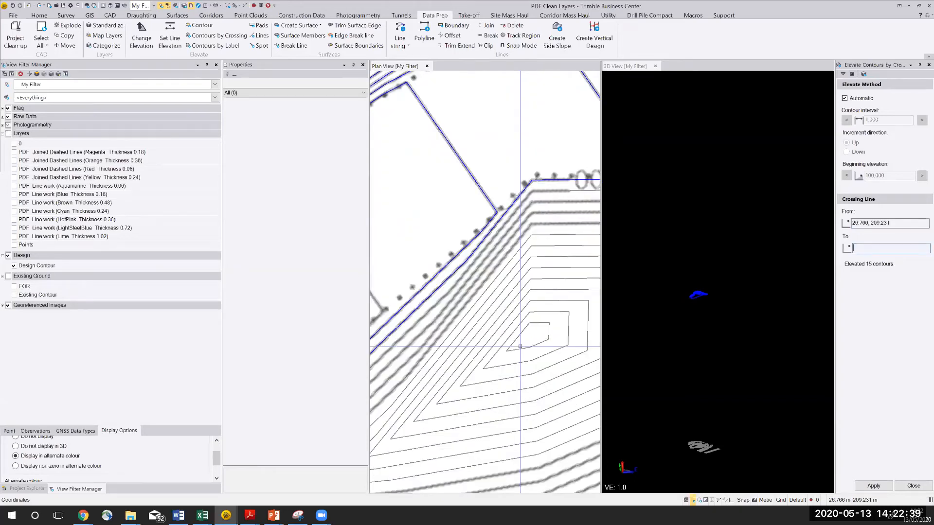
# - Elevate the contours on the steep slope beyond the elevated group with an automatic crossing line starting on the elevated contours
pyautogui.scroll(-5, 520, 347)
pyautogui.scroll(4, 470, 320)
pyautogui.click(469, 320)
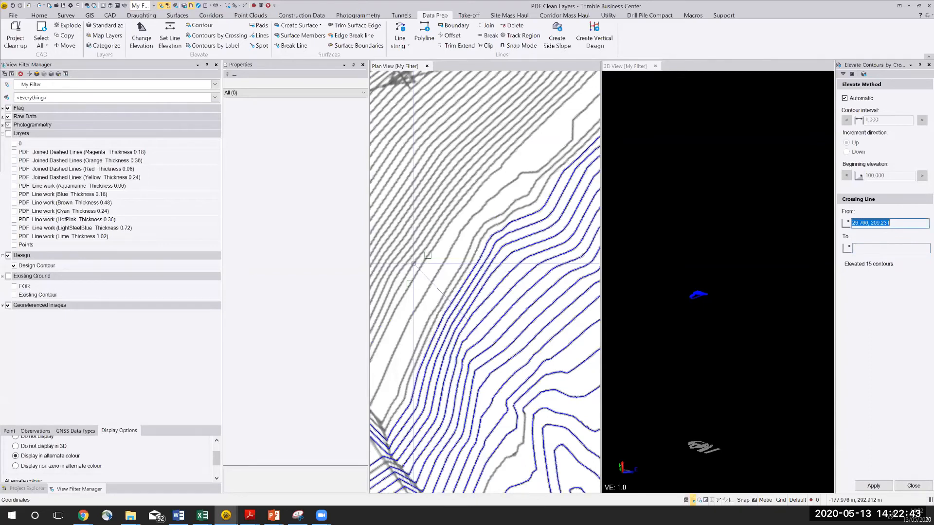
pyautogui.click(393, 219)
pyautogui.scroll(-5, 394, 221)
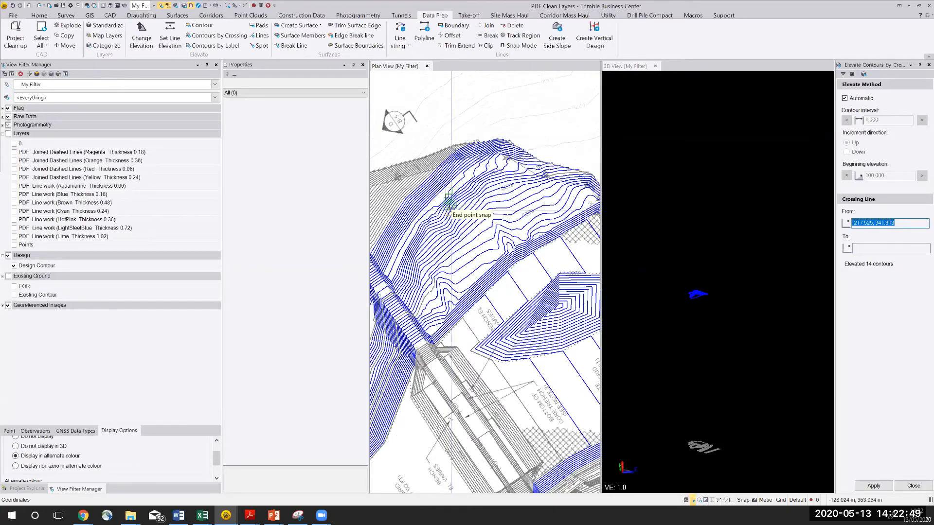
# - Hide the Design Contour layer and show the Existing Contour layer in the view filter
pyautogui.click(13, 266)
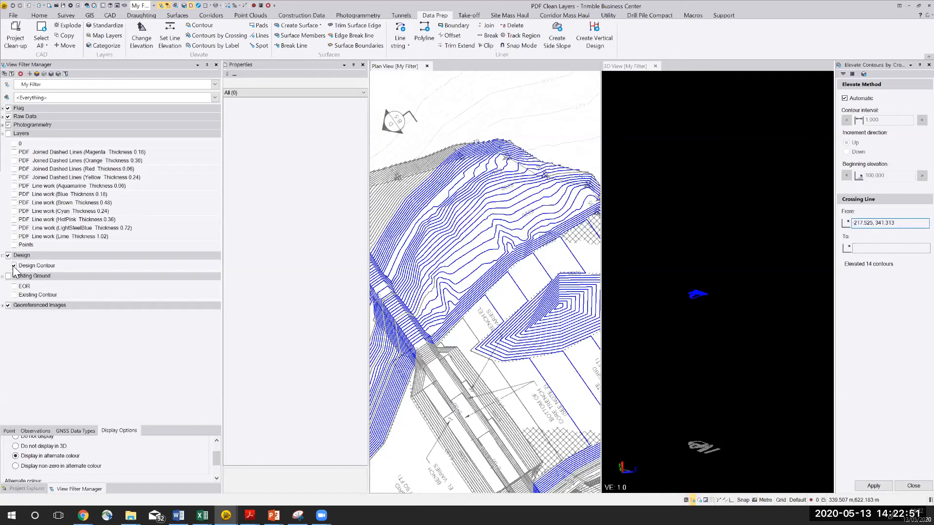
pyautogui.click(14, 266)
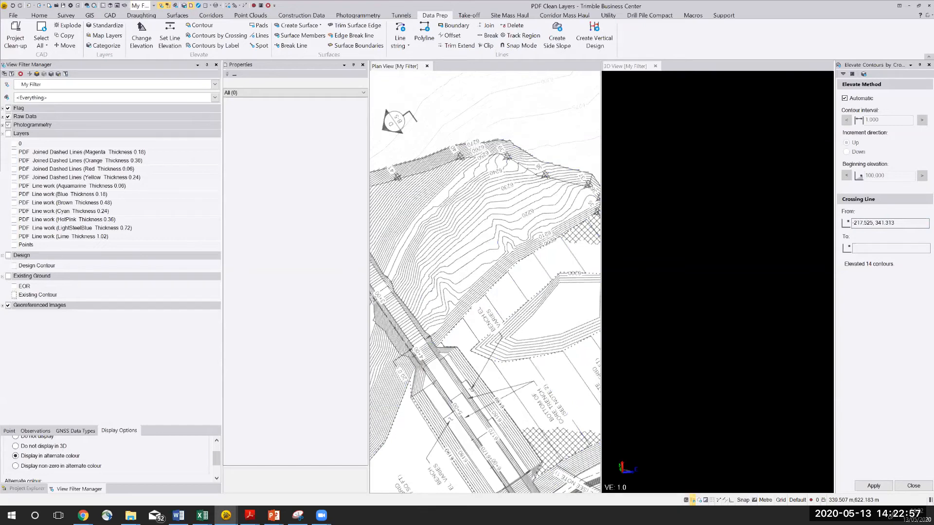
pyautogui.click(13, 294)
# - Elevate the existing contour at the 6250 label to 6250 with Elevate Contour, turning off incrementing after each selection
pyautogui.moveTo(596, 123); pyautogui.dragTo(437, 269, button='middle')
pyautogui.scroll(4, 437, 269)
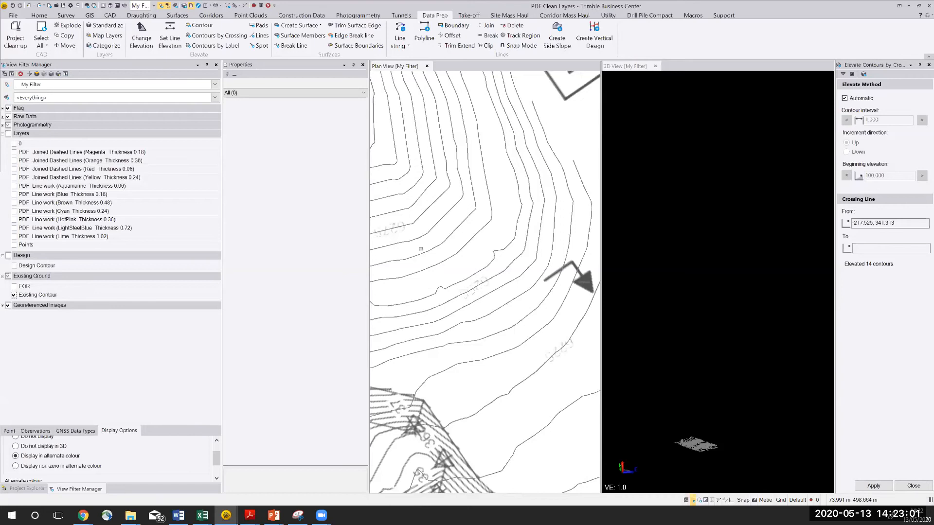
pyautogui.click(208, 28)
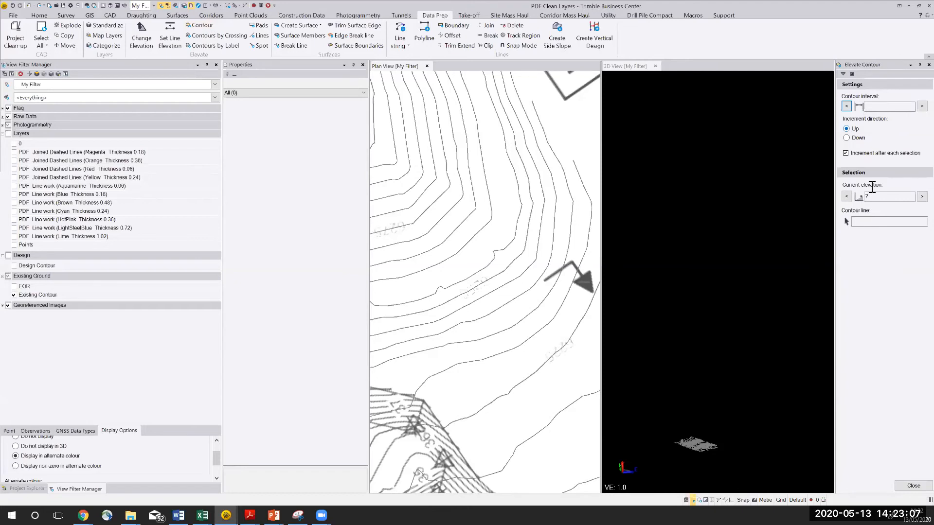
pyautogui.moveTo(872, 187); pyautogui.dragTo(875, 187)
pyautogui.write('6250')
pyautogui.press('Return')
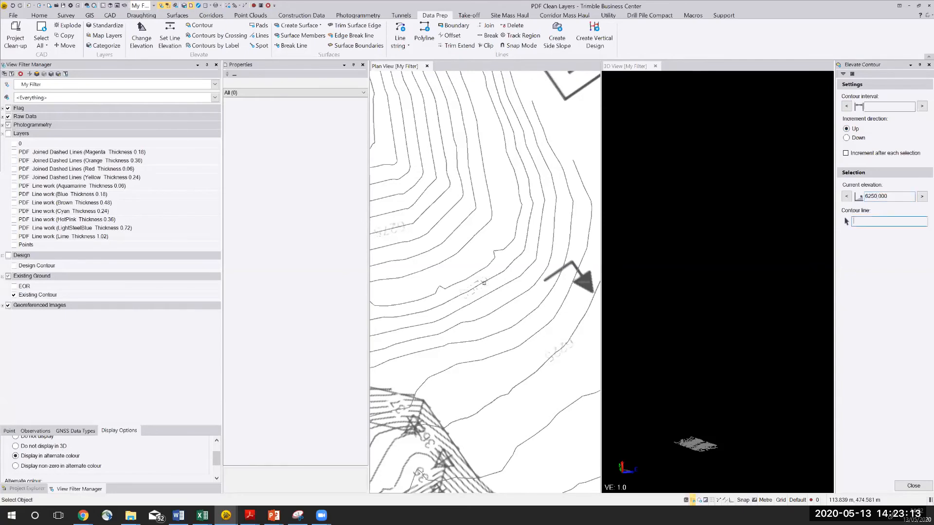
pyautogui.click(483, 282)
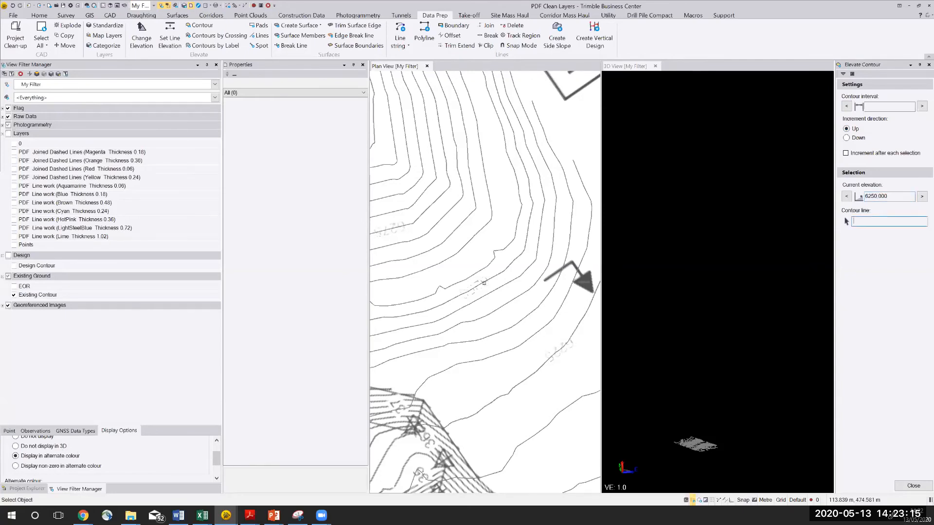
# - Elevate the existing contour at the 6275 label to 6275
pyautogui.click(877, 195)
pyautogui.write('6275')
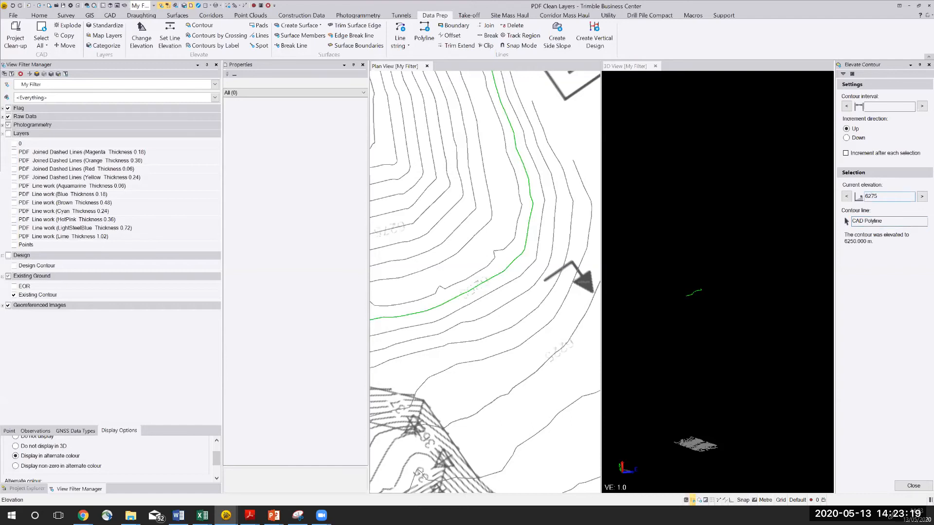
pyautogui.press('Tab')
pyautogui.click(399, 226)
# - Elevate the neighbouring existing contours using automatic Elevate Contours by Crossing, with a crossing line over the 6250 and 6275 contours
pyautogui.click(219, 36)
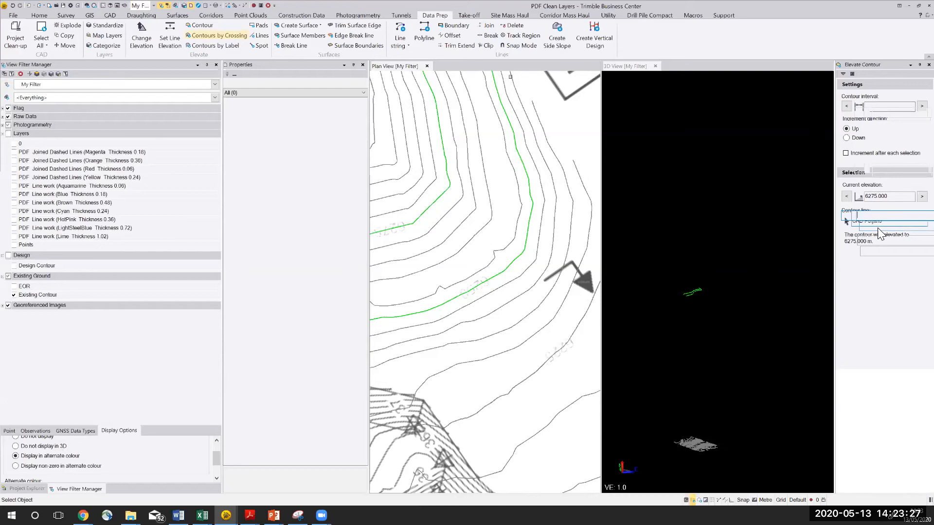
pyautogui.click(412, 176)
pyautogui.click(509, 337)
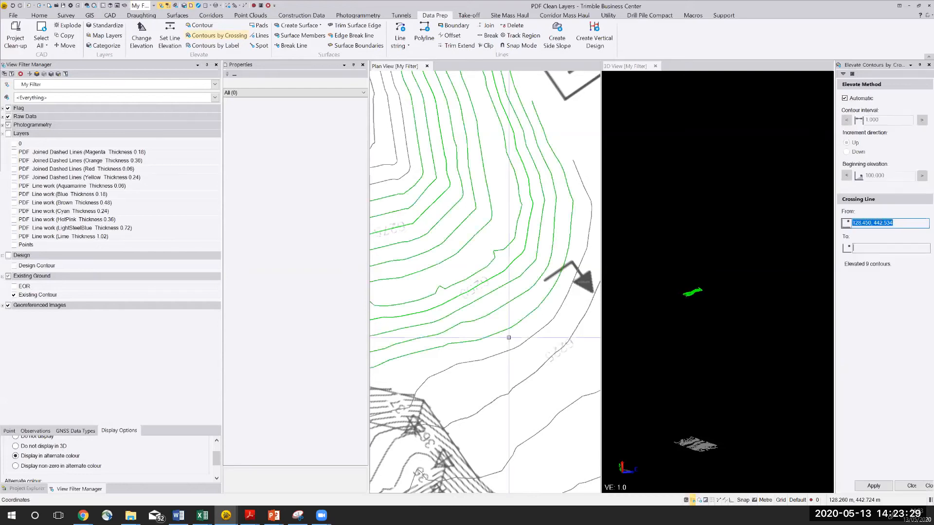
pyautogui.scroll(-5, 504, 277)
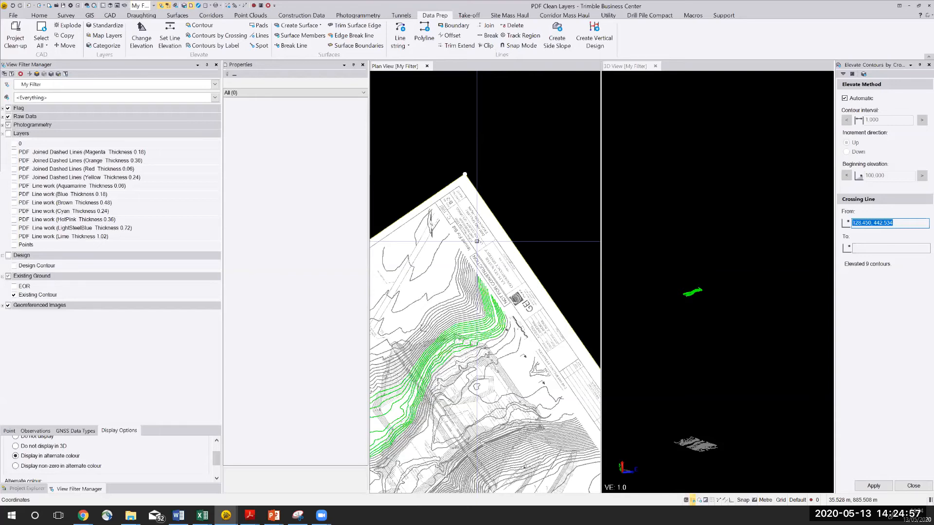
pyautogui.scroll(2, 535, 342)
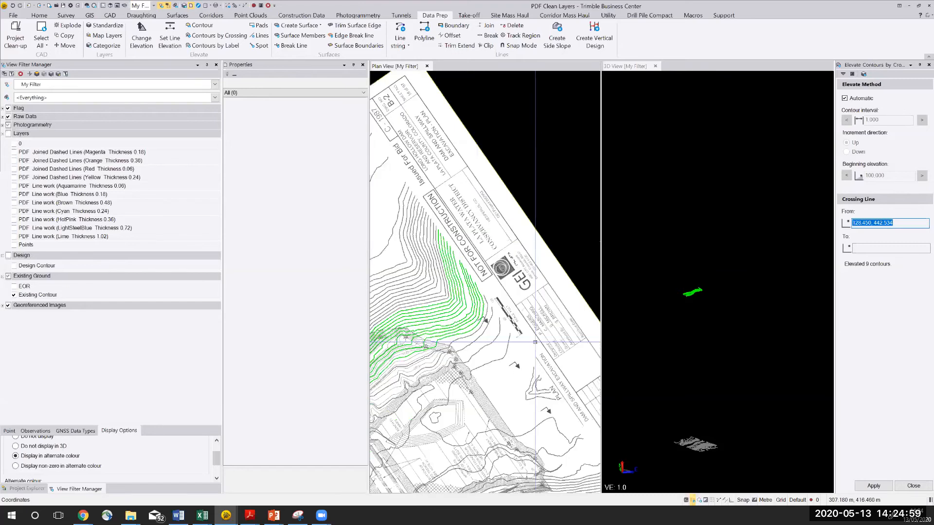
pyautogui.scroll(2, 452, 325)
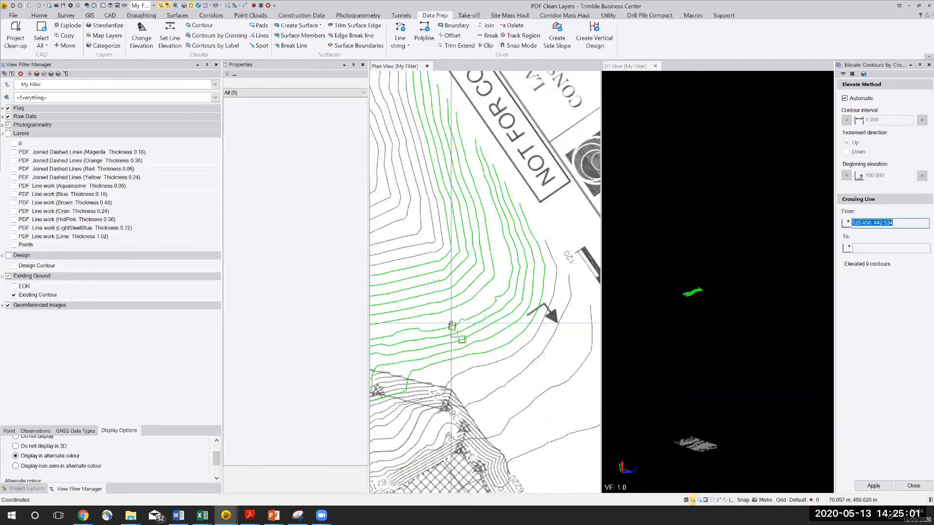
pyautogui.scroll(-3, 452, 325)
pyautogui.scroll(-2, 451, 325)
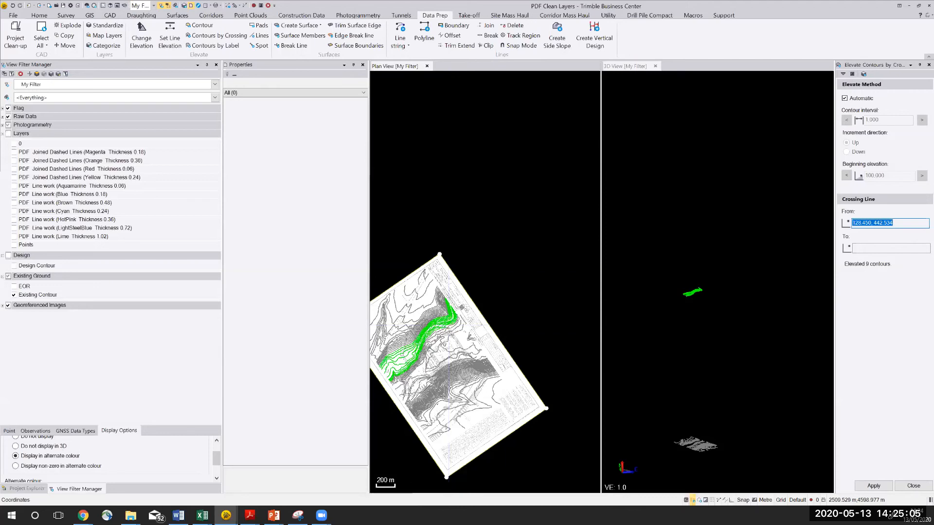
# - Switch to the PDF to Google project and show the georeferenced image 13908Z-S1 Site Survey Unit10_Page001_Dpi150_Layer000
pyautogui.click(225, 515)
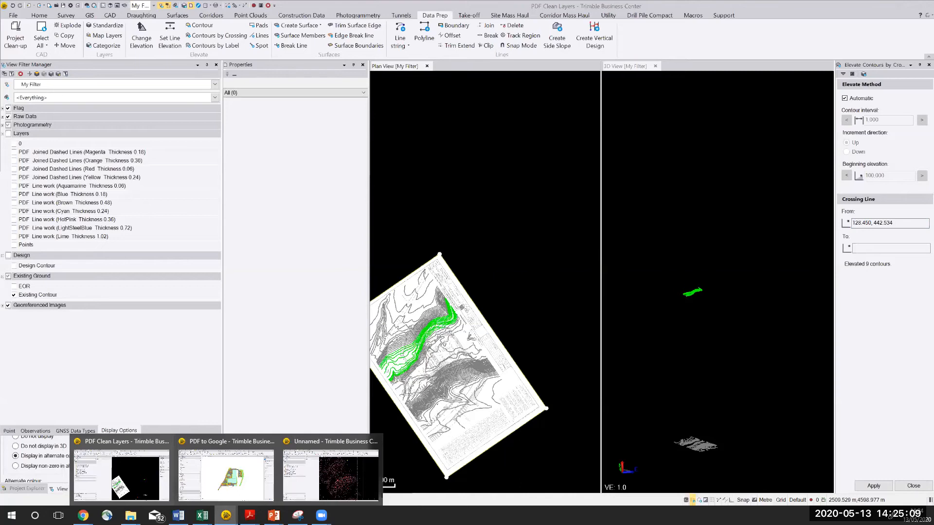
pyautogui.click(226, 469)
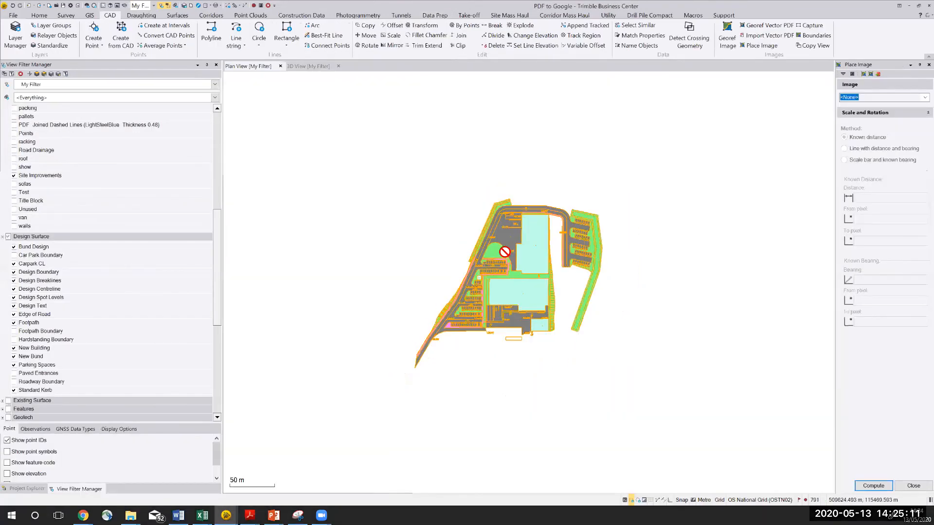
pyautogui.scroll(3, 505, 252)
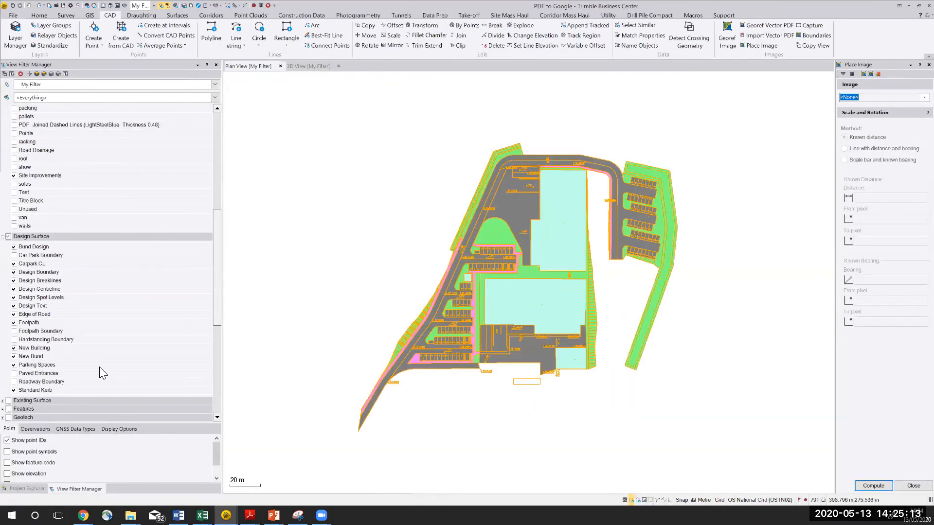
pyautogui.scroll(-6, 217, 292)
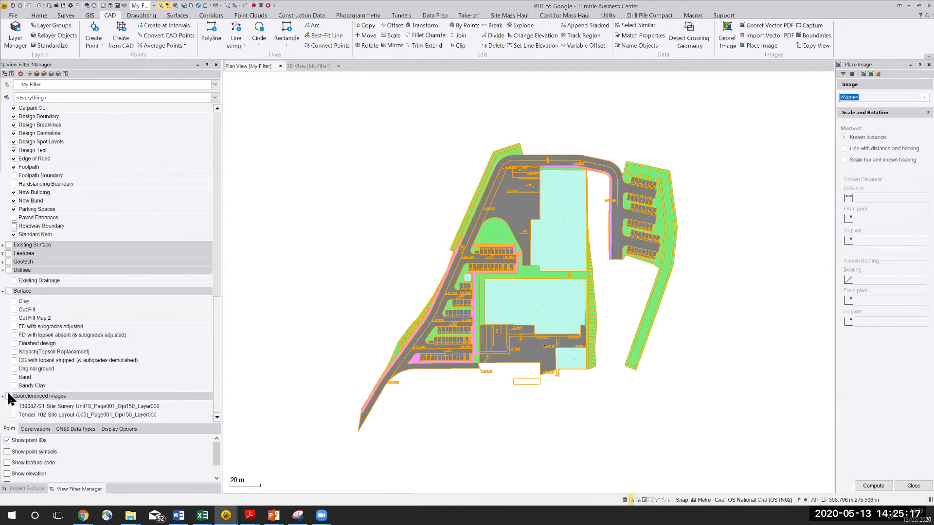
pyautogui.click(14, 406)
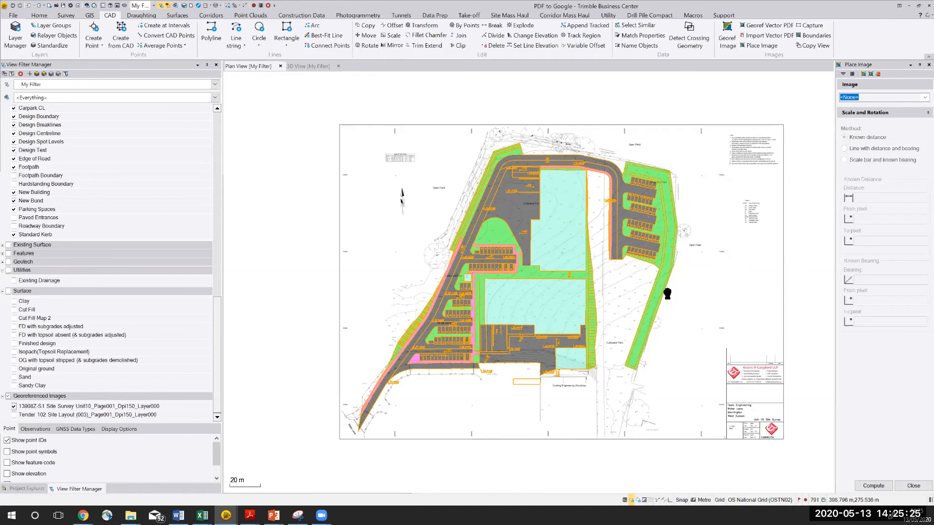
# - Examine how the survey image and its coordinate grid line up with the design linework around the access road
pyautogui.scroll(4, 667, 294)
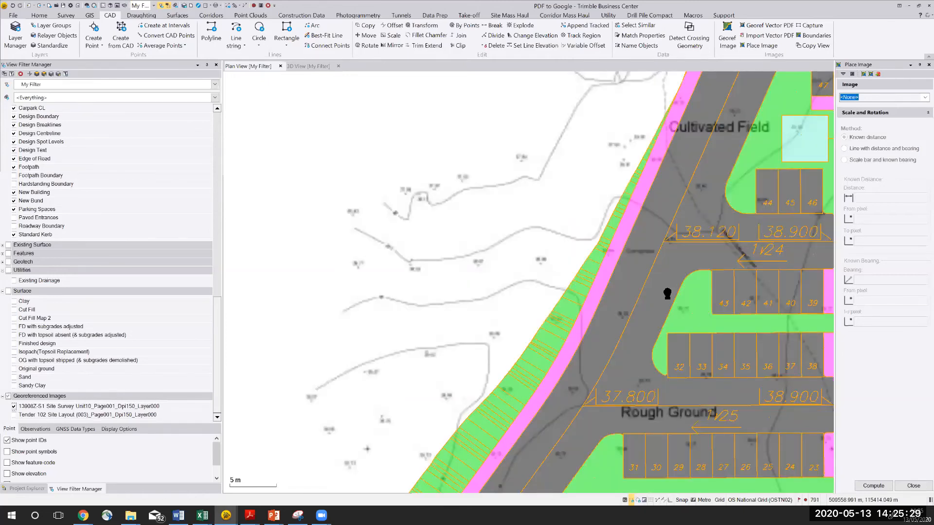
pyautogui.scroll(-2, 427, 168)
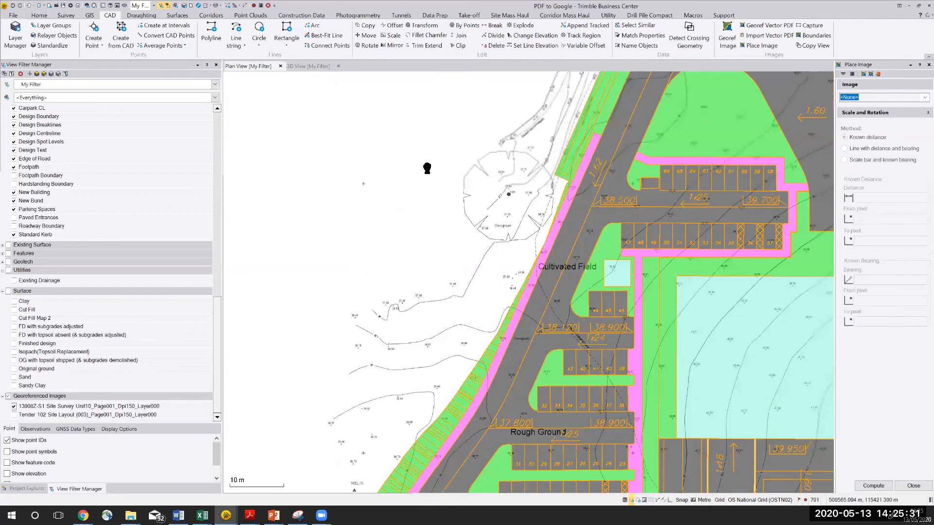
pyautogui.moveTo(289, 472); pyautogui.dragTo(376, 298, button='middle')
pyautogui.scroll(1, 376, 299)
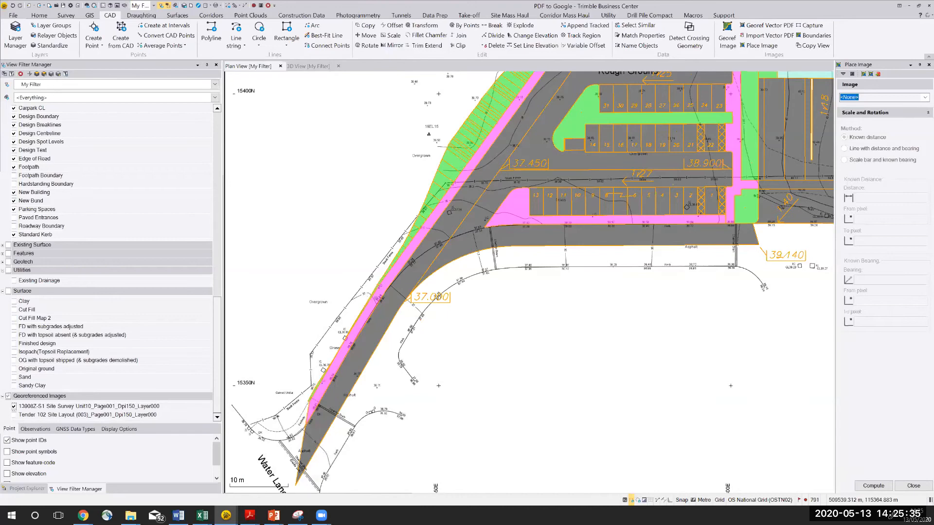
pyautogui.scroll(-2, 386, 317)
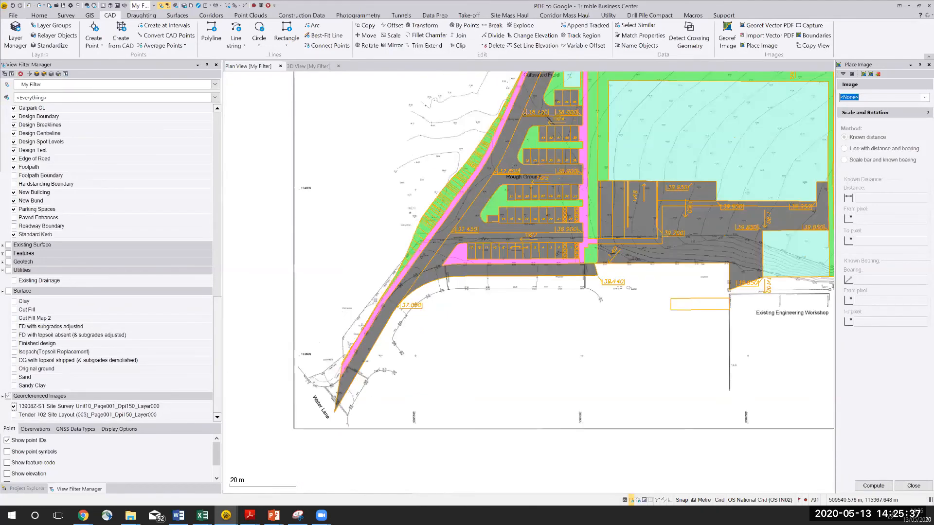
# - Try to georeference the vector PDF with 13908Z-S1 Site Survey Unit10.pdf chosen as the image, and close Place Image
pyautogui.click(871, 74)
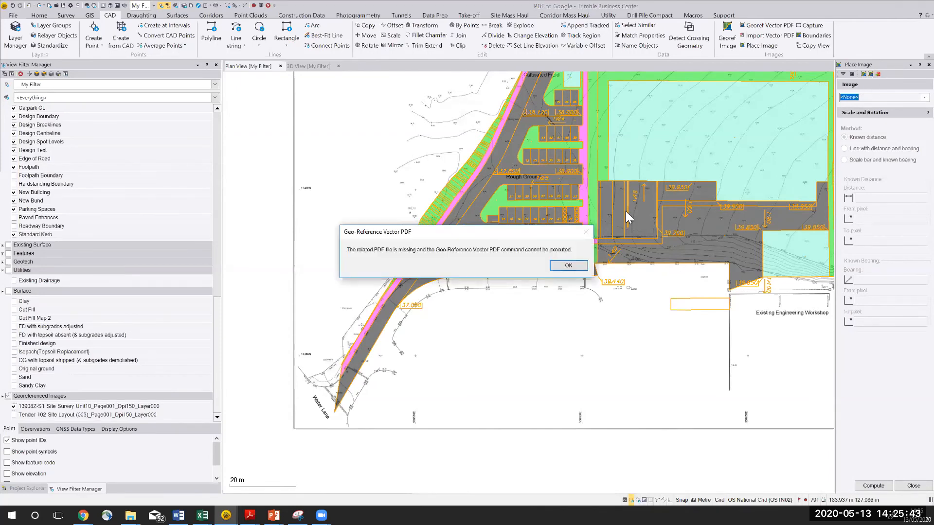
pyautogui.click(568, 265)
pyautogui.click(909, 96)
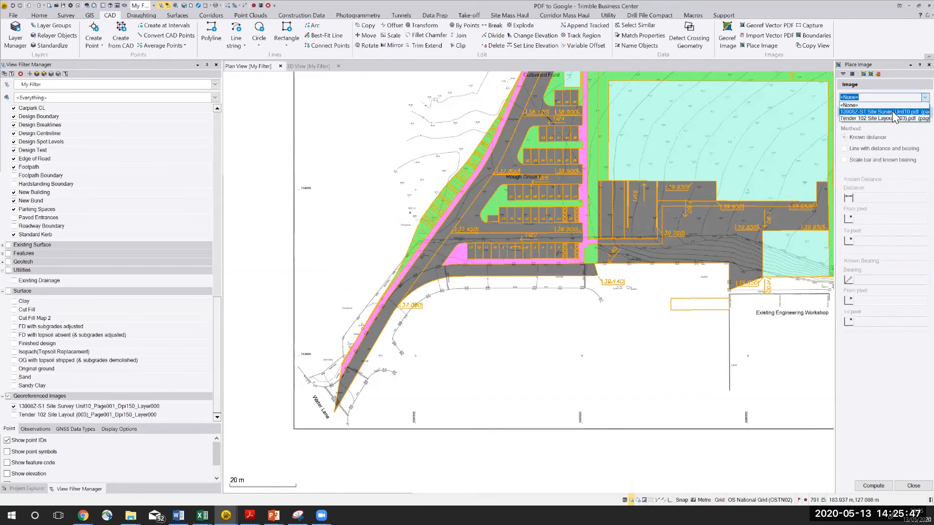
pyautogui.click(892, 111)
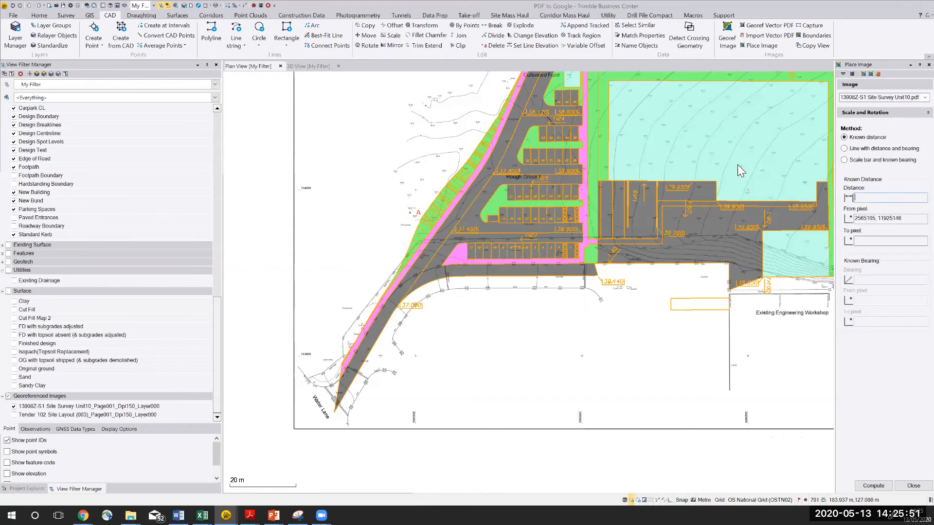
pyautogui.scroll(-1, 690, 190)
pyautogui.scroll(-1, 690, 190)
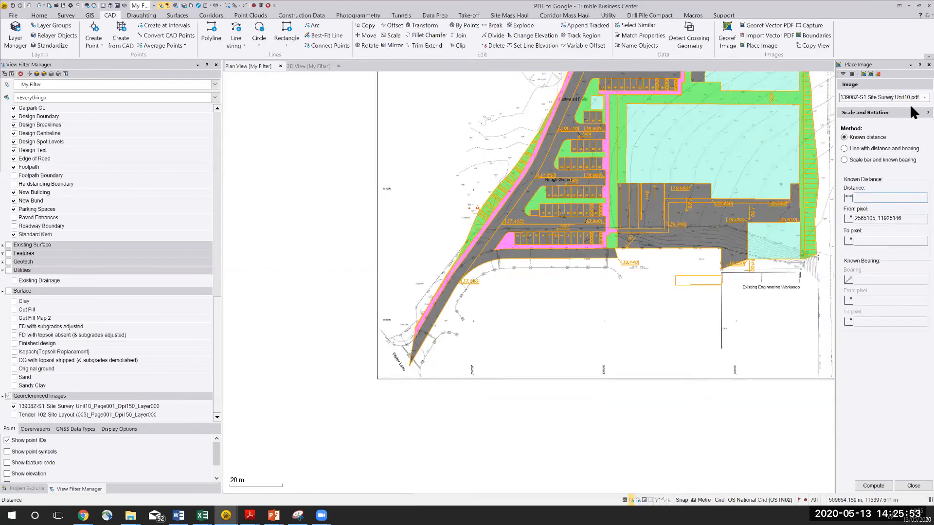
pyautogui.click(871, 75)
pyautogui.click(564, 267)
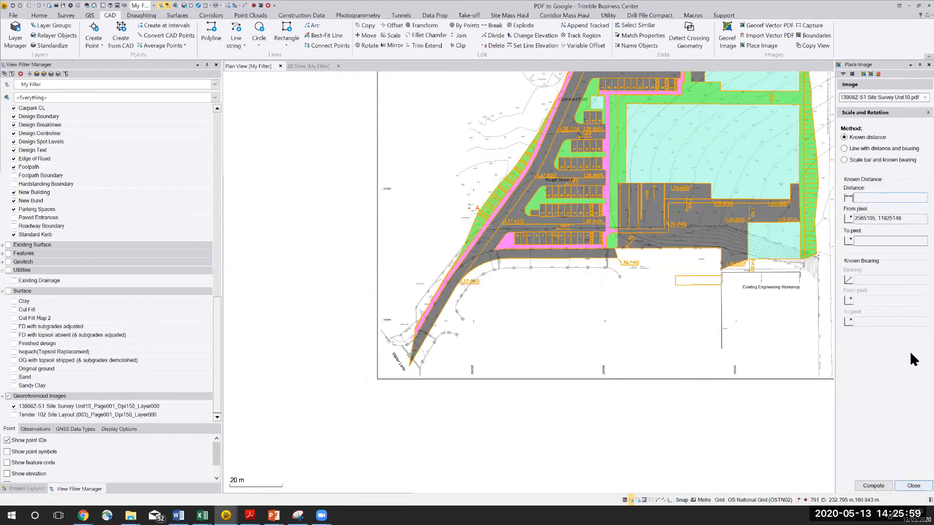
pyautogui.click(912, 485)
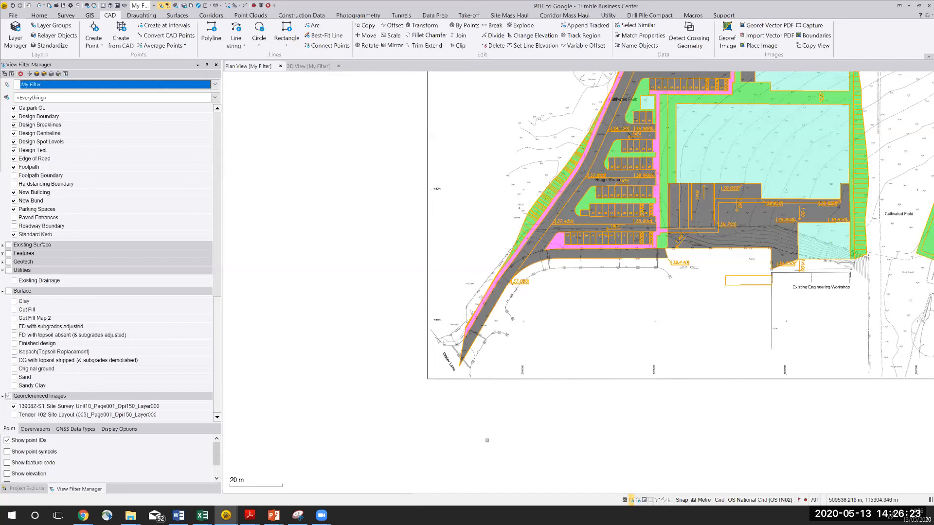
# - Show the Tender 102 Site Layout (003) georeferenced image behind the design and hide the 13908Z-S1 Site Survey image
pyautogui.scroll(-2, 669, 278)
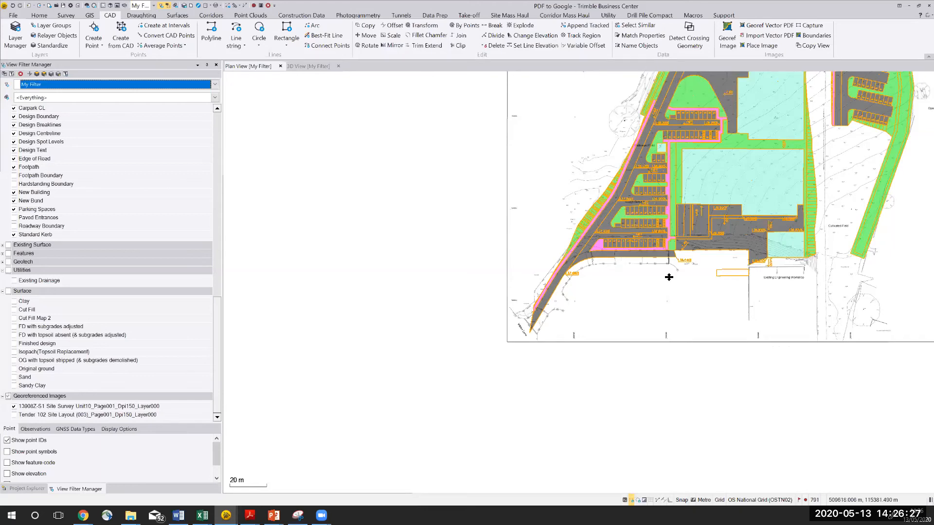
pyautogui.scroll(3, 669, 277)
pyautogui.click(14, 415)
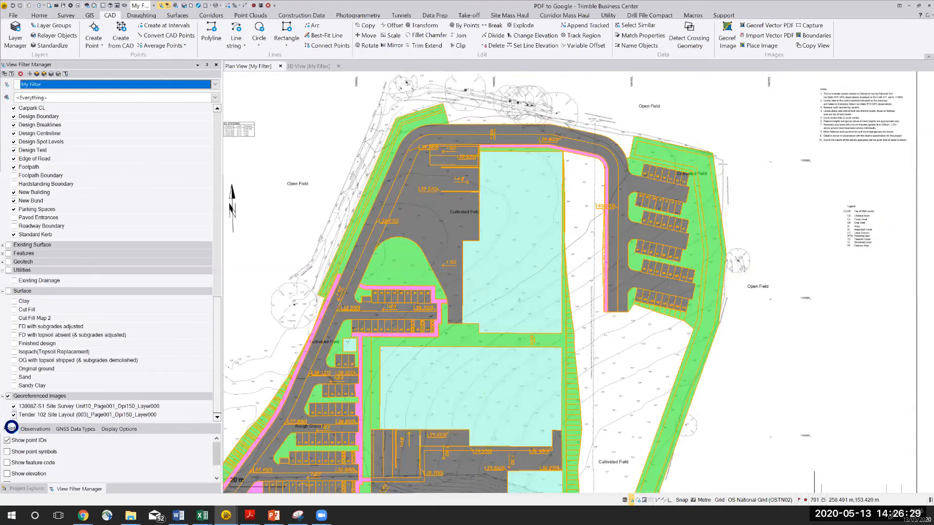
pyautogui.scroll(-3, 413, 312)
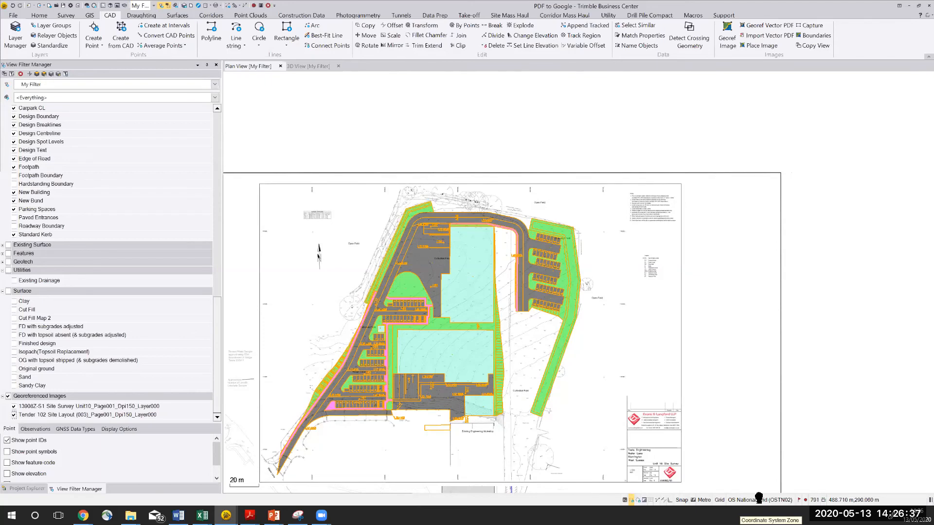
pyautogui.moveTo(758, 498); pyautogui.dragTo(810, 424, button='middle')
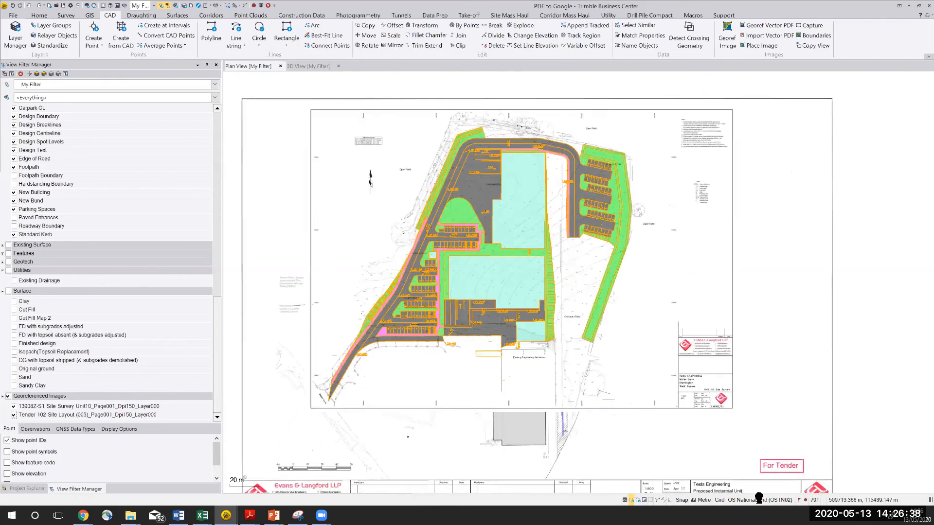
pyautogui.click(13, 414)
pyautogui.click(13, 415)
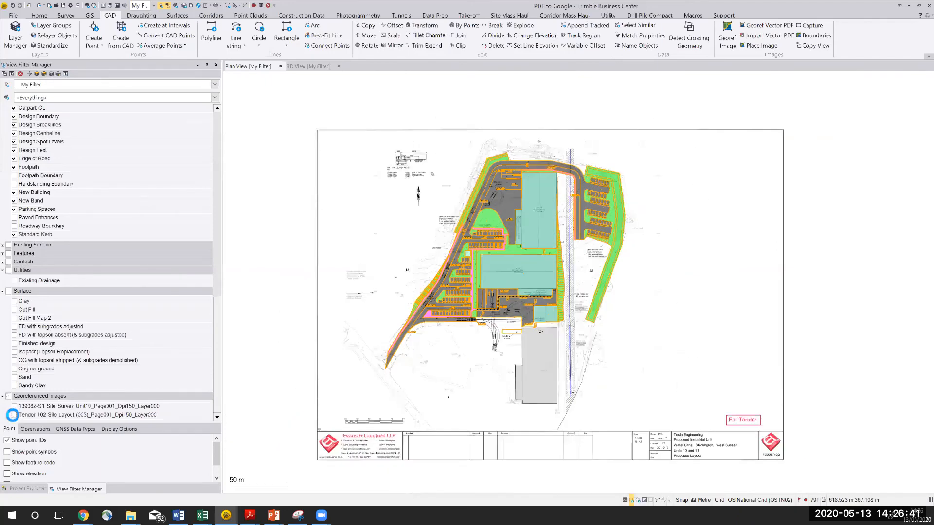
# - Hide the Tender 102 Site Layout (003) georeferenced image behind the design
pyautogui.click(13, 414)
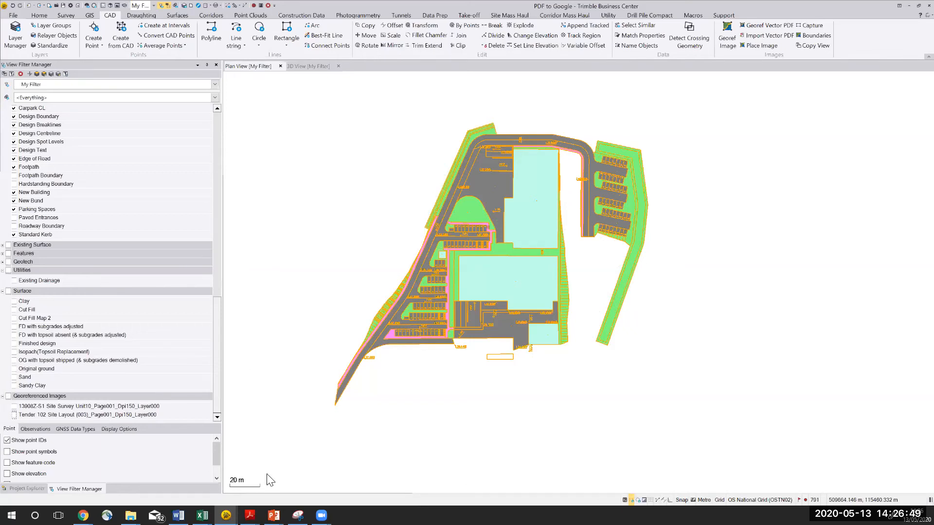
# - Switch to the Takeoff Report workbook in Excel, review its material cost, bid price and area sheets, and return to the project
pyautogui.click(203, 515)
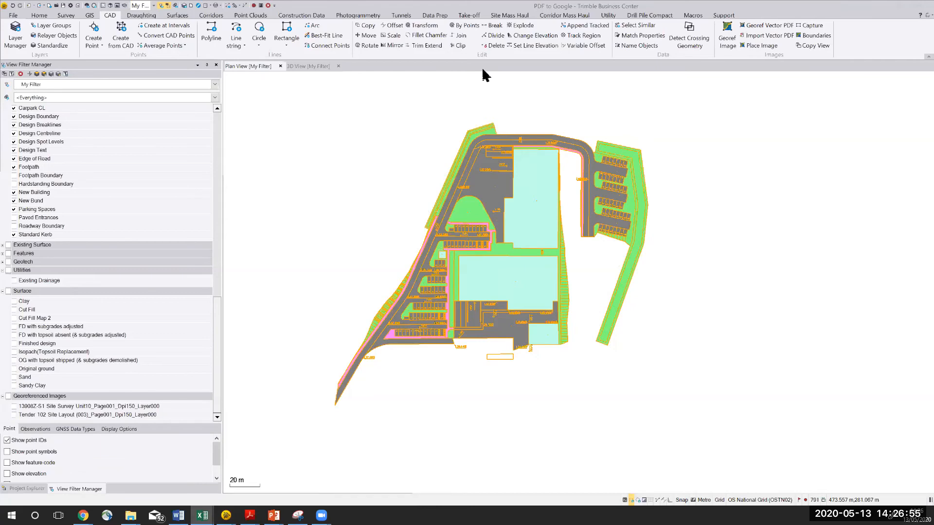
pyautogui.moveTo(483, 69); pyautogui.dragTo(482, 70)
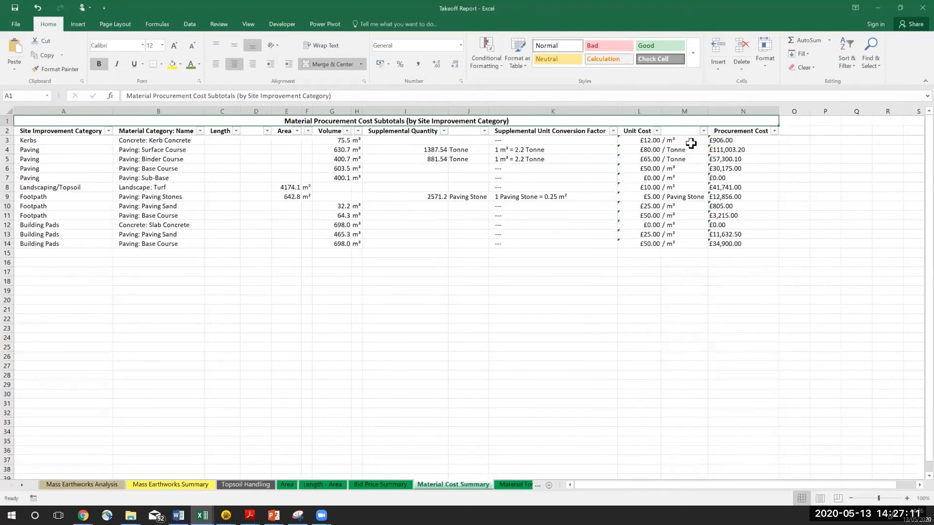
pyautogui.click(386, 485)
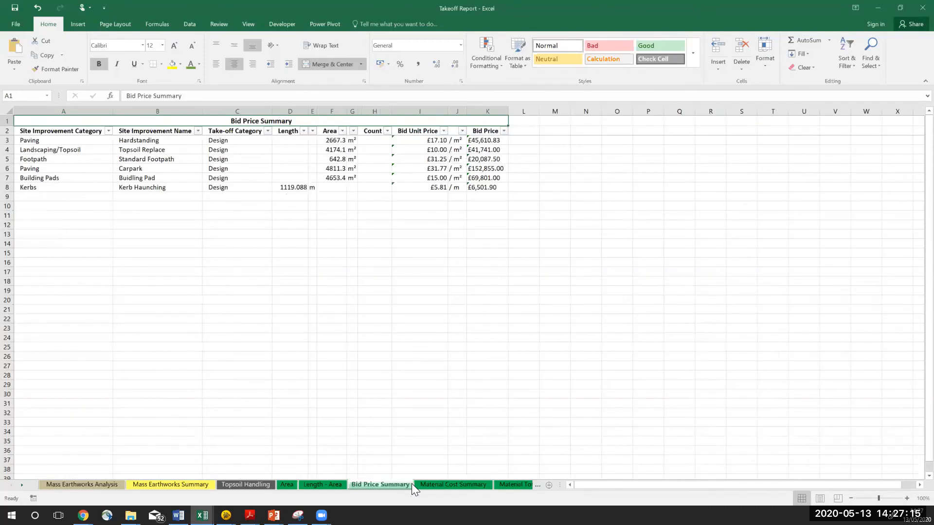
pyautogui.click(445, 485)
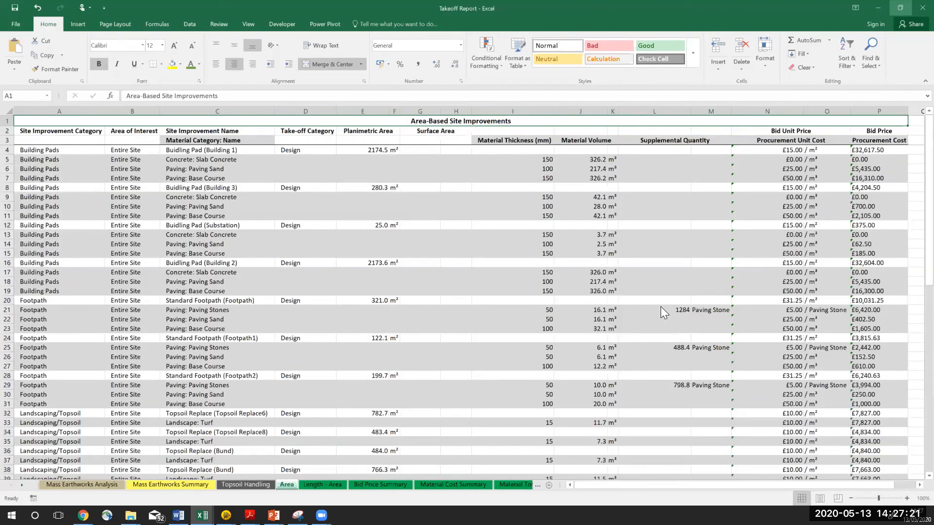
pyautogui.click(881, 7)
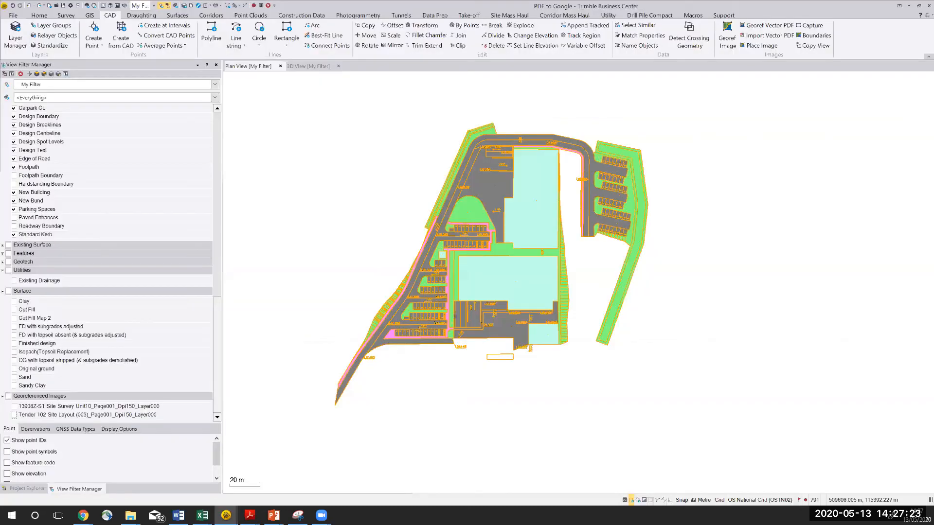
# - Export the selected design objects to Google Earth with zero offsets, clamped to ground, and inspect their position on the aerial imagery
pyautogui.scroll(-1, 312, 133)
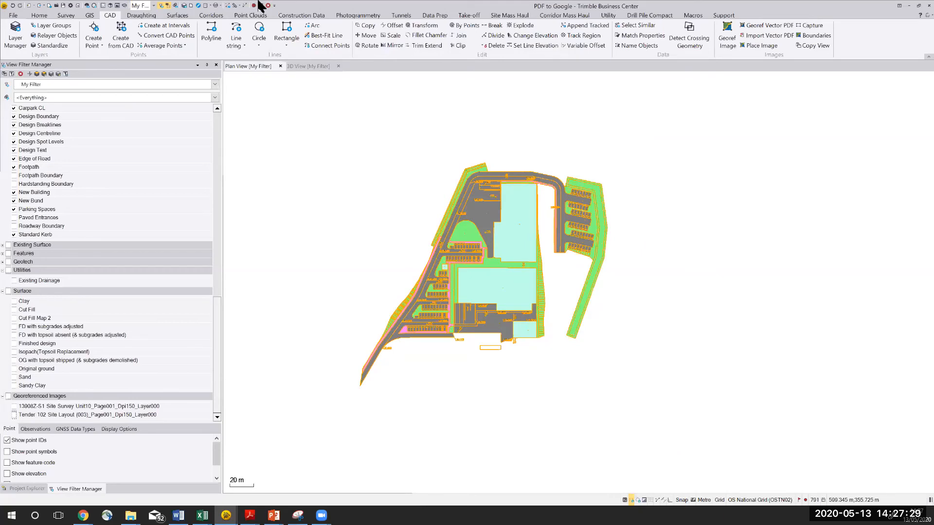
pyautogui.click(39, 16)
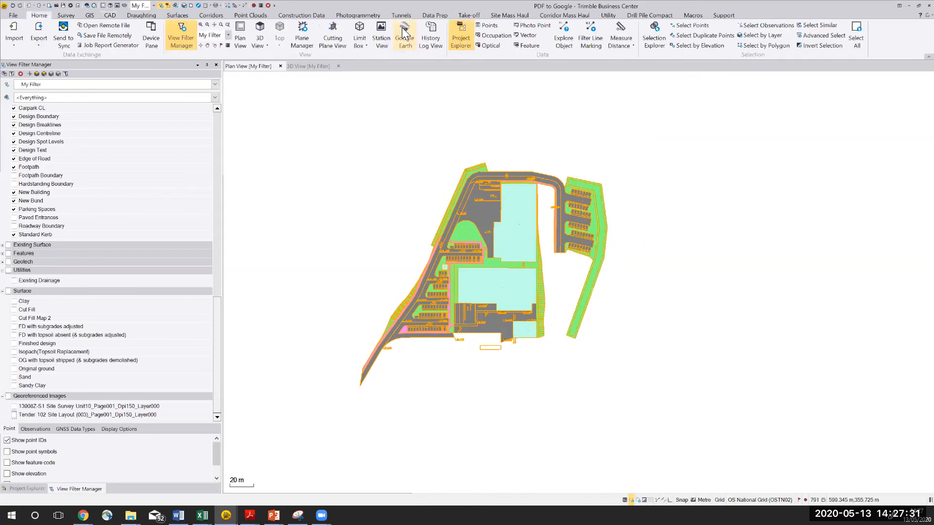
pyautogui.click(403, 30)
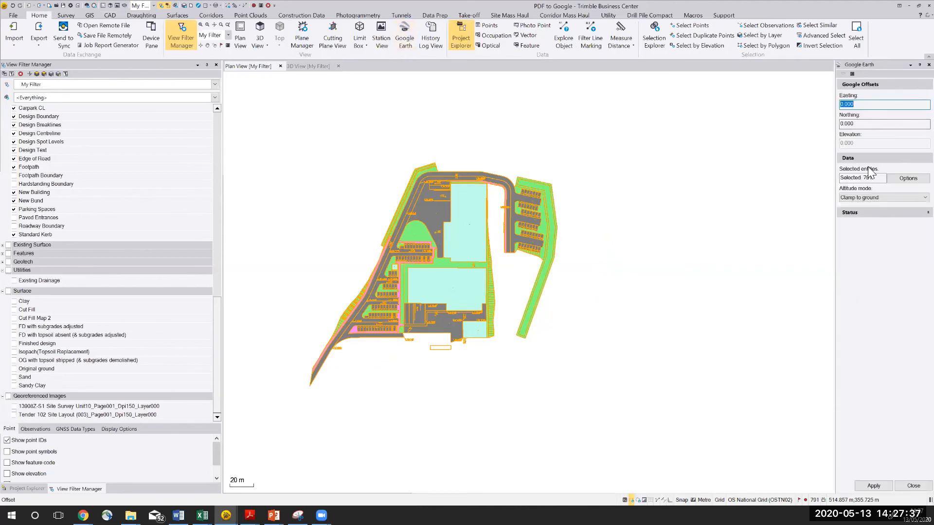
pyautogui.click(874, 486)
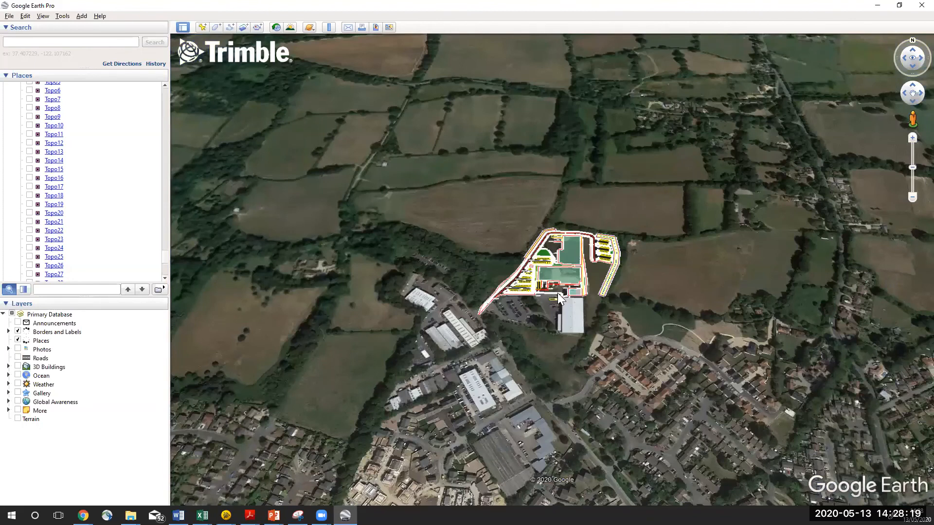
pyautogui.scroll(3, 557, 292)
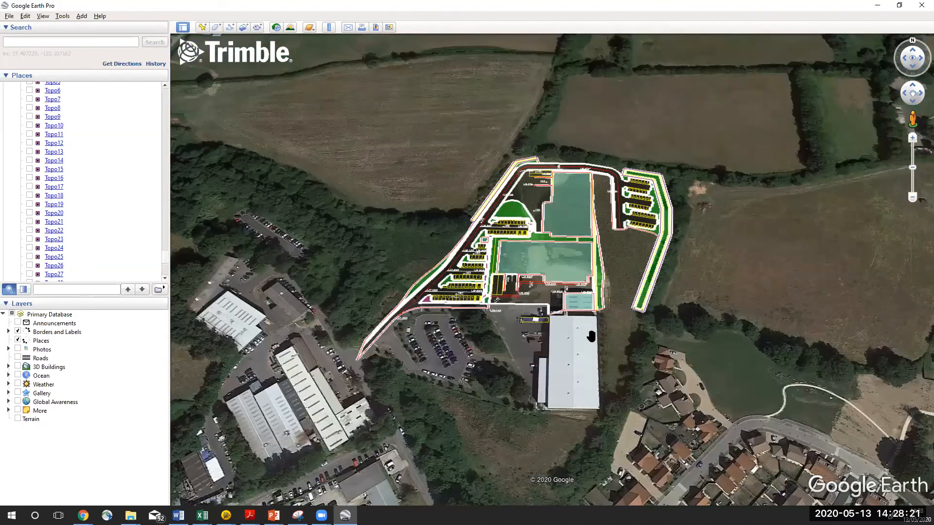
pyautogui.scroll(1, 591, 337)
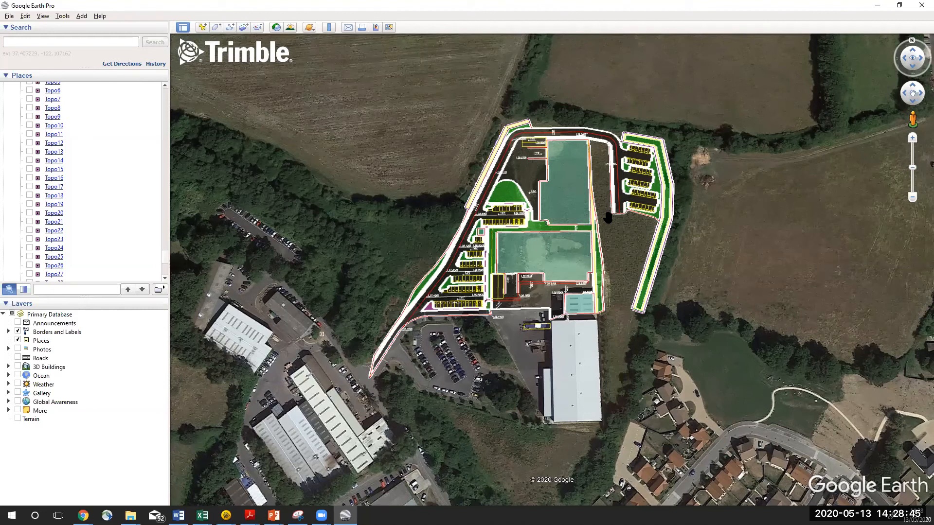
pyautogui.click(878, 8)
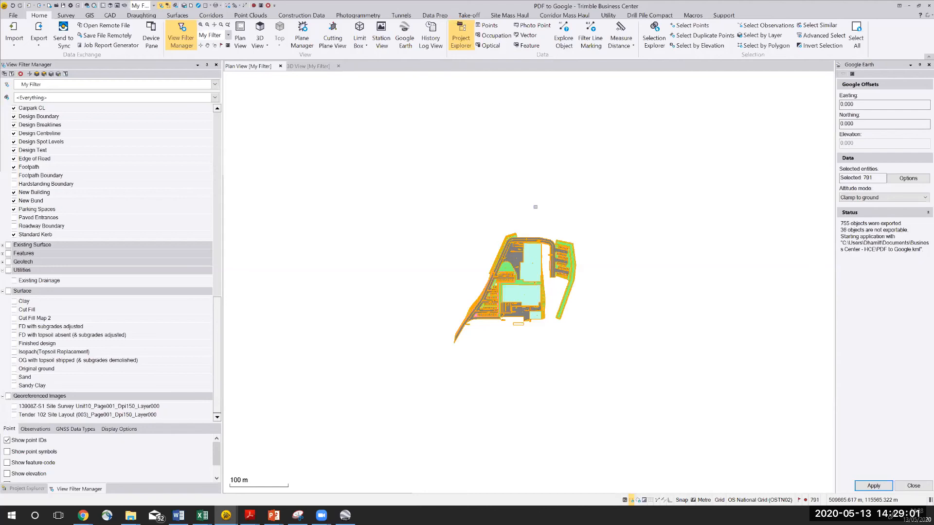
# - Switch to the PDF Clean Layers project and examine the existing contours over the PDF sheet in plan
pyautogui.moveTo(225, 515)
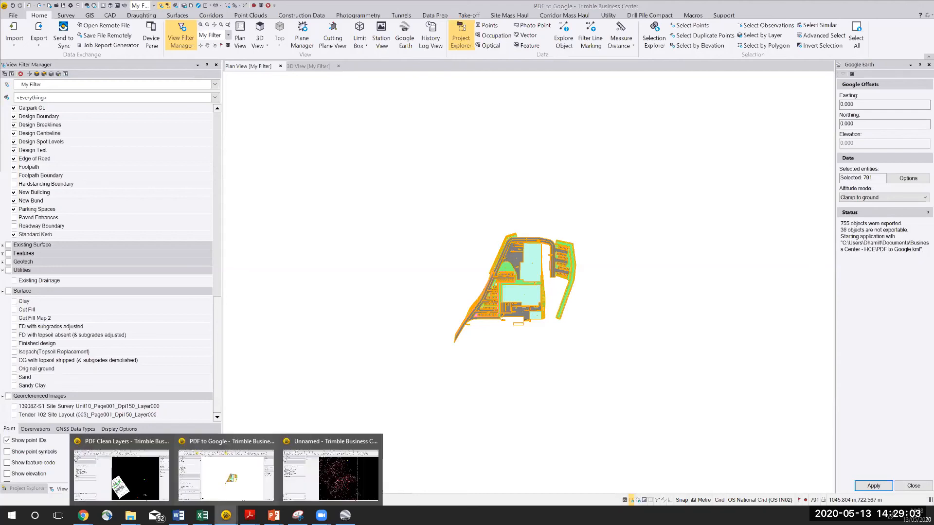
pyautogui.click(125, 467)
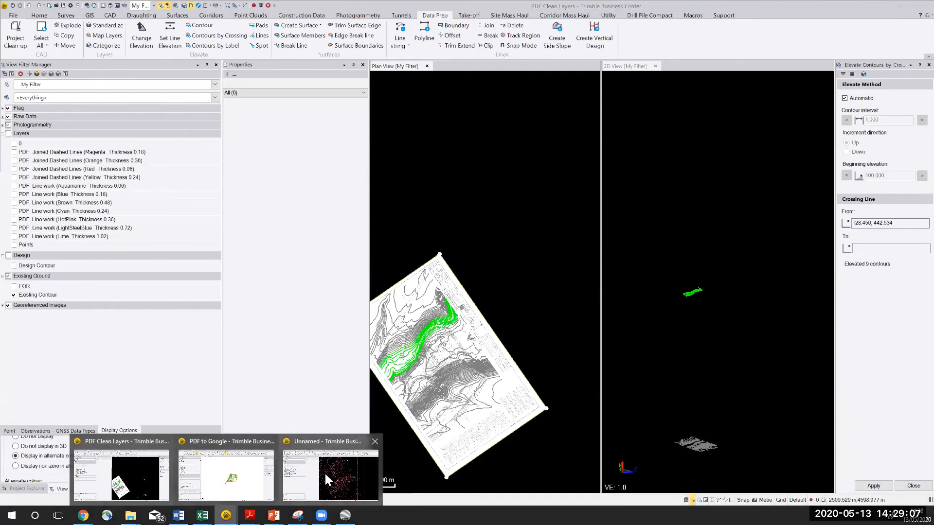
pyautogui.click(111, 470)
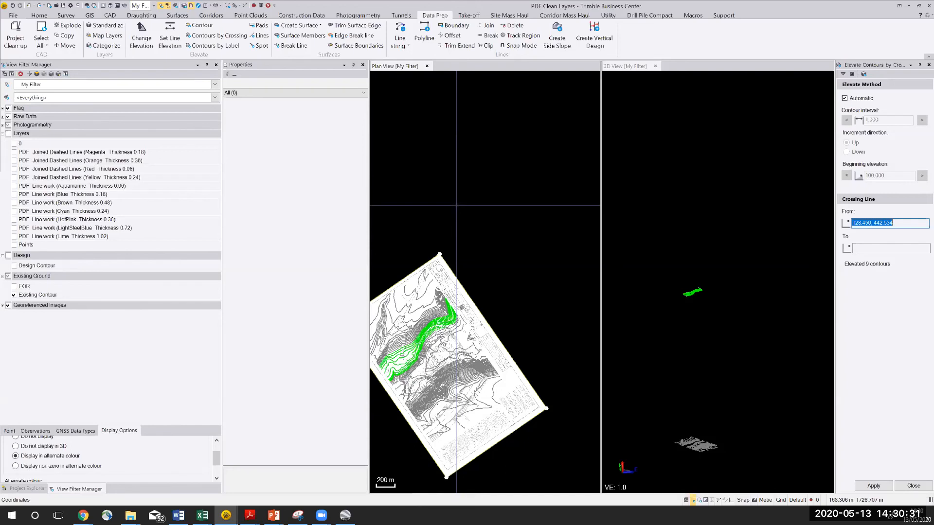
pyautogui.scroll(3, 462, 340)
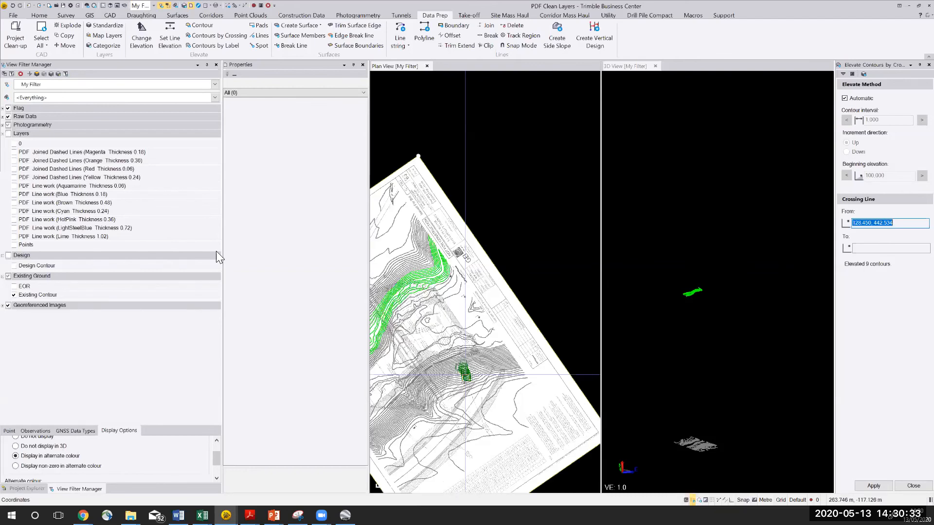
pyautogui.scroll(-3, 465, 375)
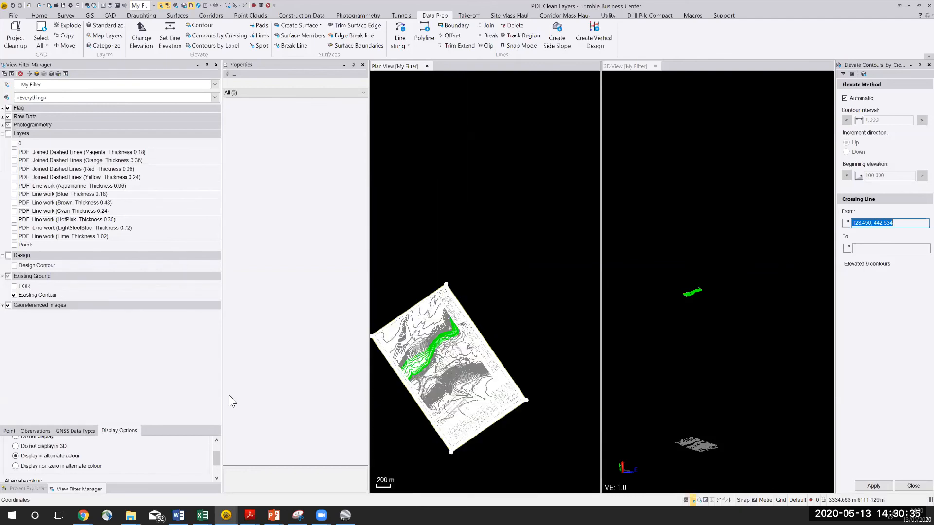
# - Switch to the PDF to Google project and show the Finished design surface in 3D
pyautogui.moveTo(226, 515)
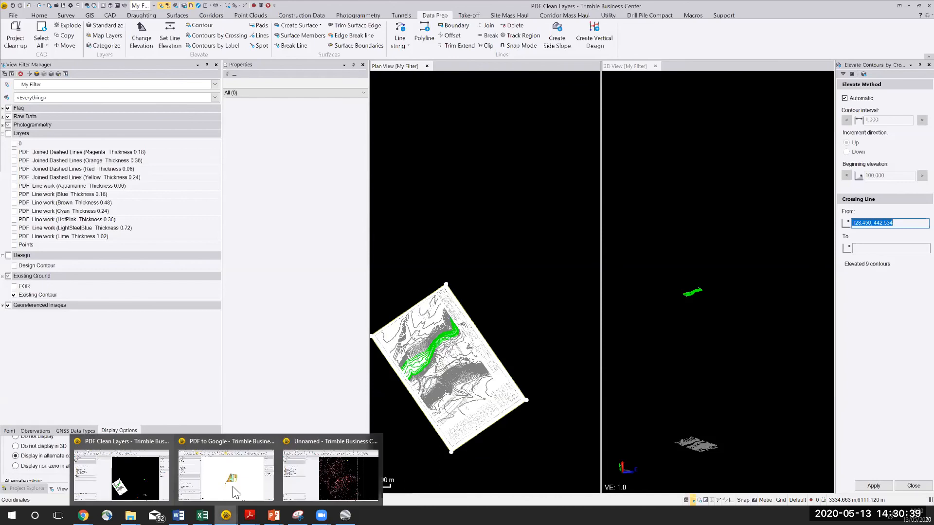
pyautogui.moveTo(236, 492)
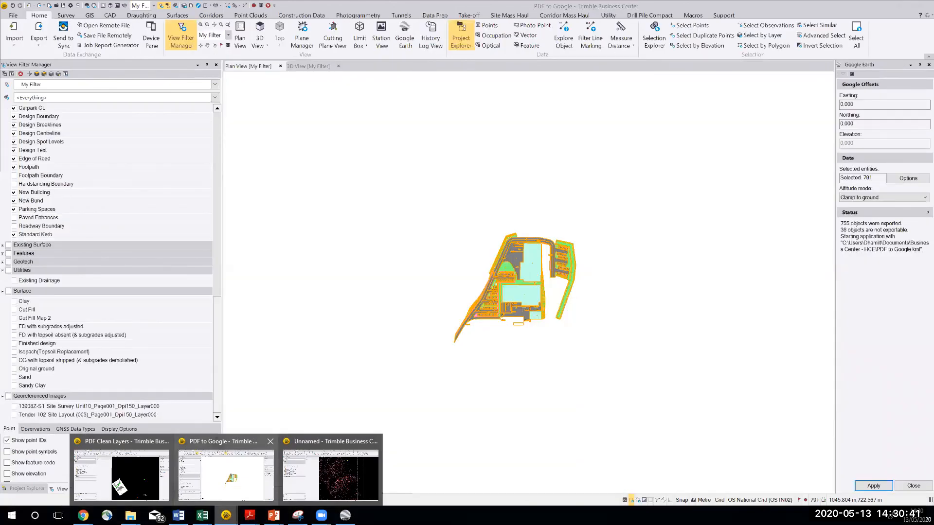
pyautogui.click(311, 67)
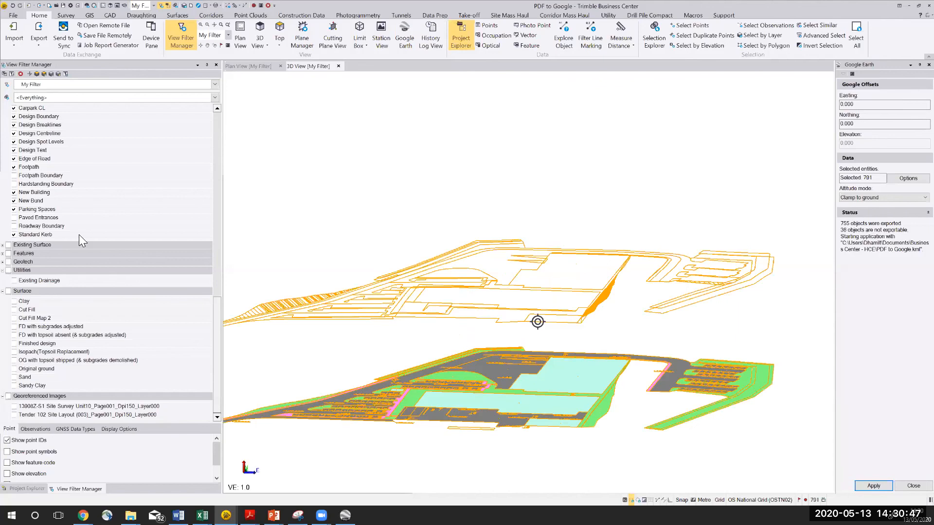
pyautogui.click(14, 344)
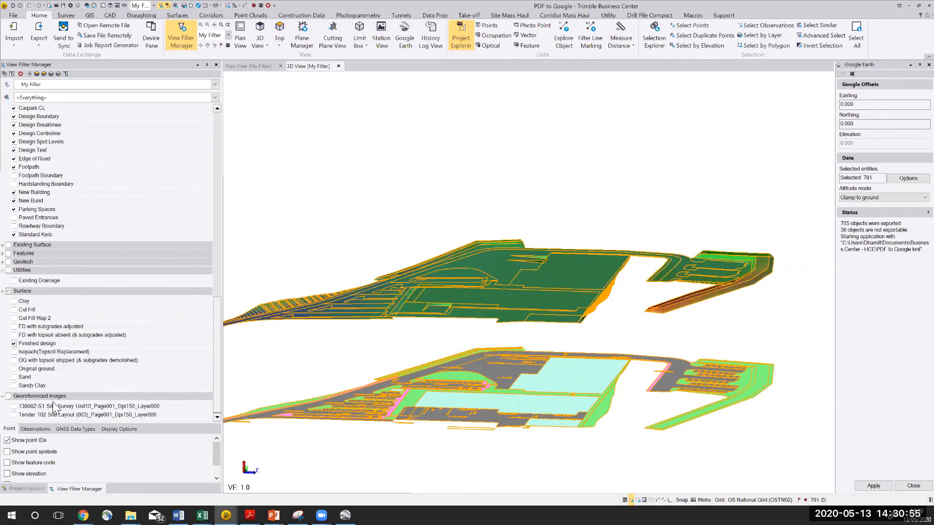
# - Add the imported Tender 102 Site Layout (003).pdf image as a member of the Finished design surface
pyautogui.click(24, 488)
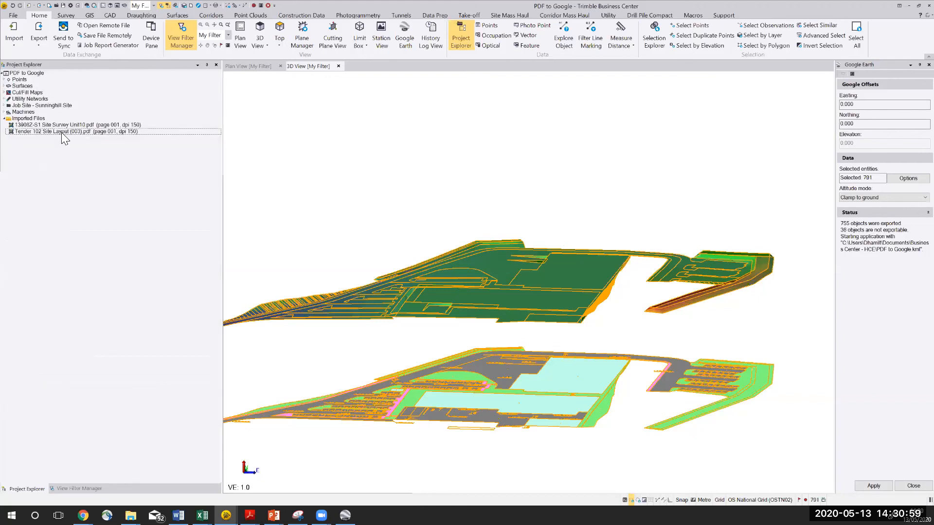
pyautogui.click(64, 132)
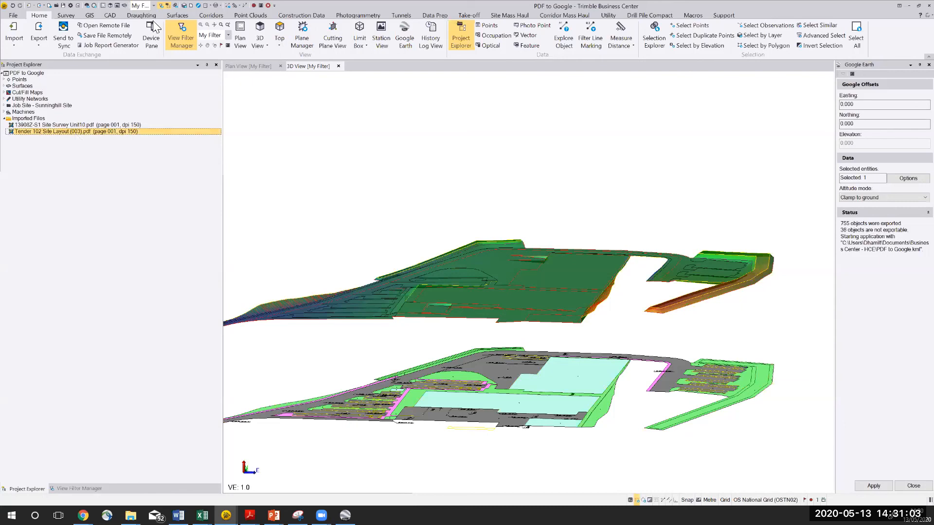
pyautogui.click(68, 15)
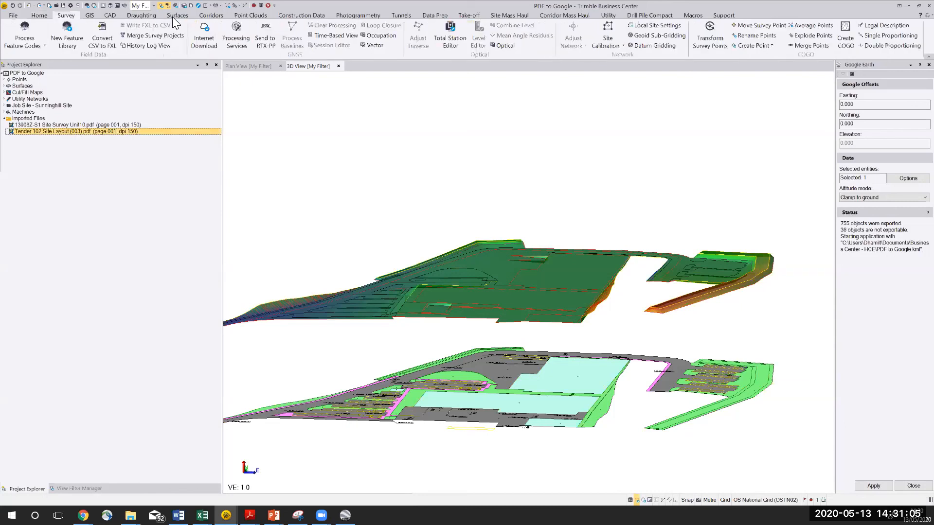
pyautogui.click(174, 16)
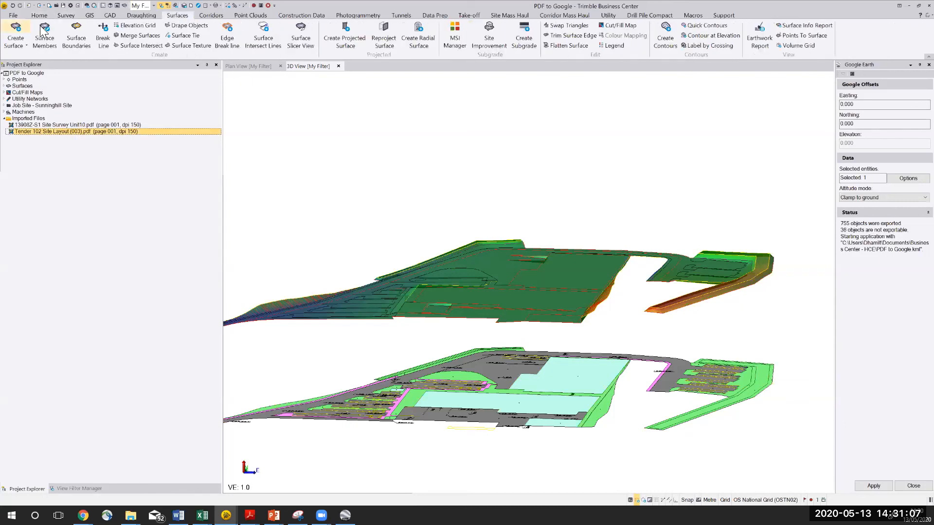
pyautogui.click(45, 32)
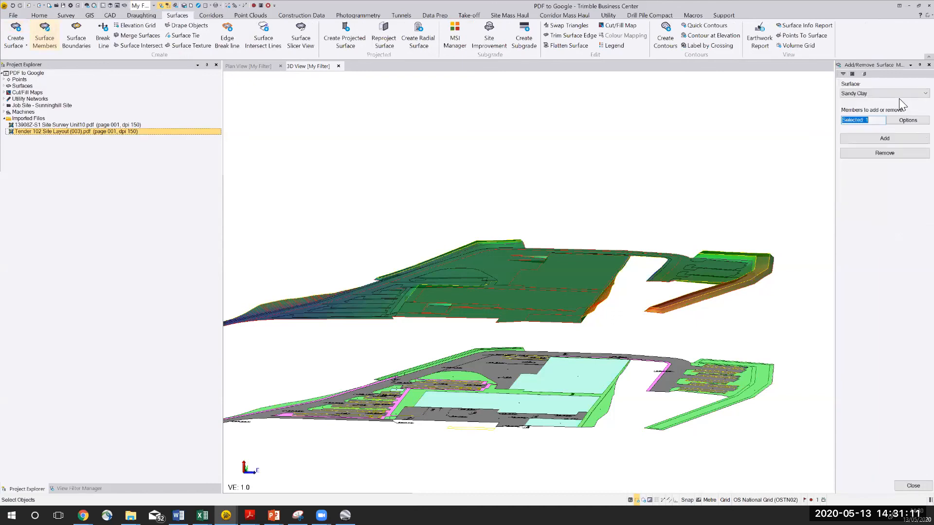
pyautogui.click(898, 95)
pyautogui.click(870, 136)
pyautogui.click(872, 140)
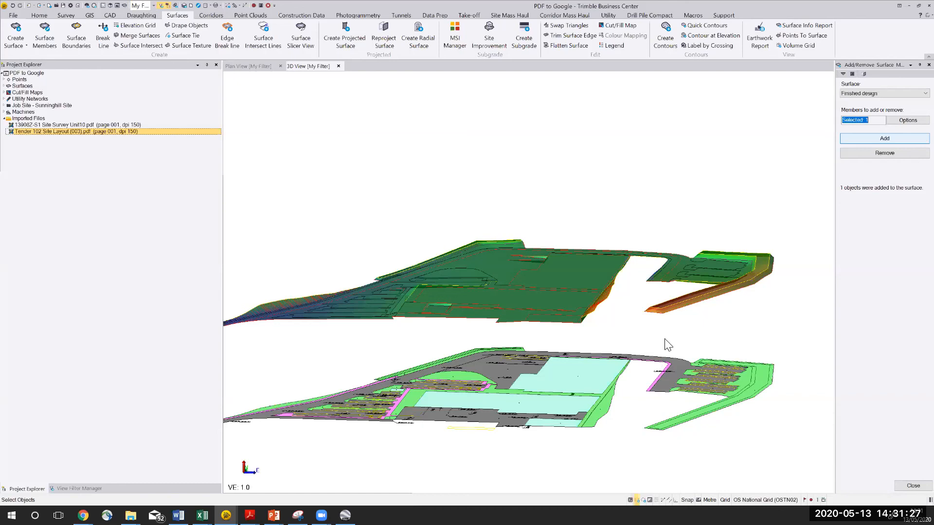
# - Examine the site layout image draped over the Finished design surface around the parking bays and new buildings in 3D
pyautogui.scroll(3, 455, 296)
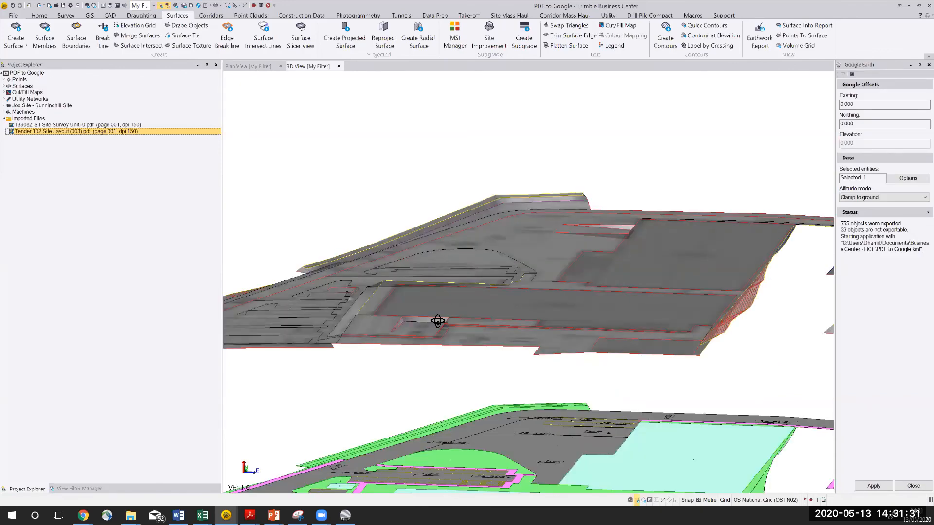
pyautogui.scroll(2, 424, 309)
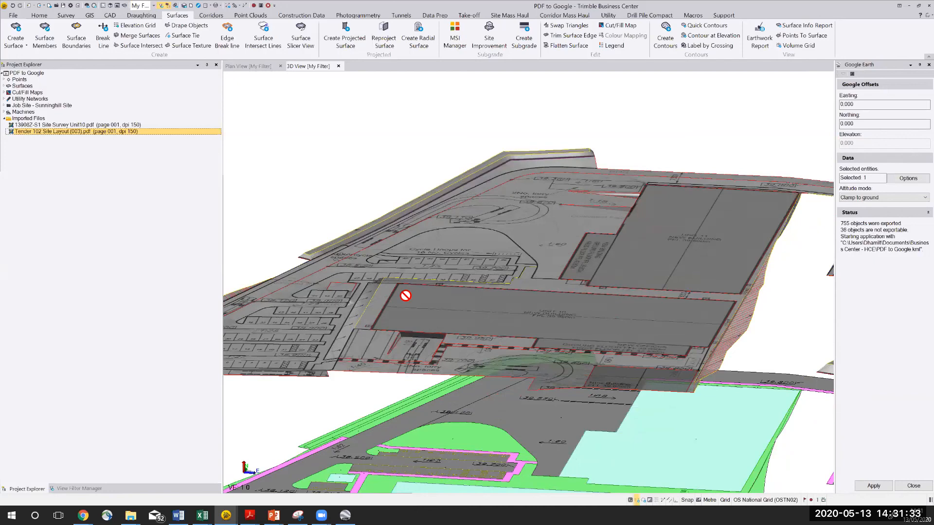
pyautogui.scroll(2, 374, 297)
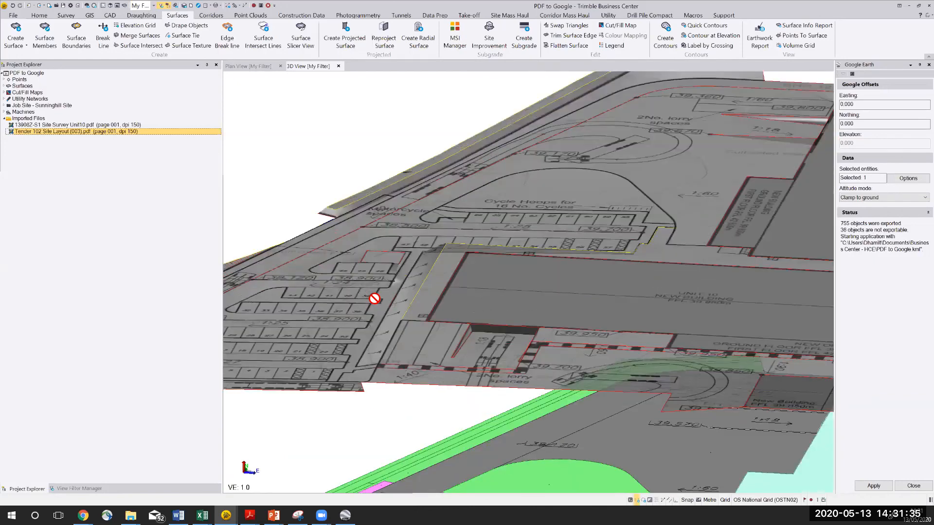
pyautogui.scroll(1, 382, 299)
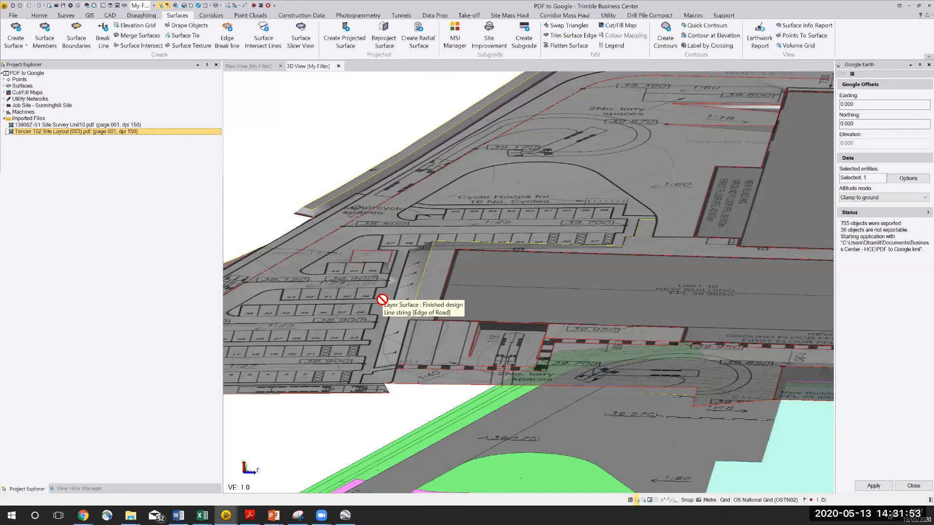
pyautogui.scroll(2, 382, 300)
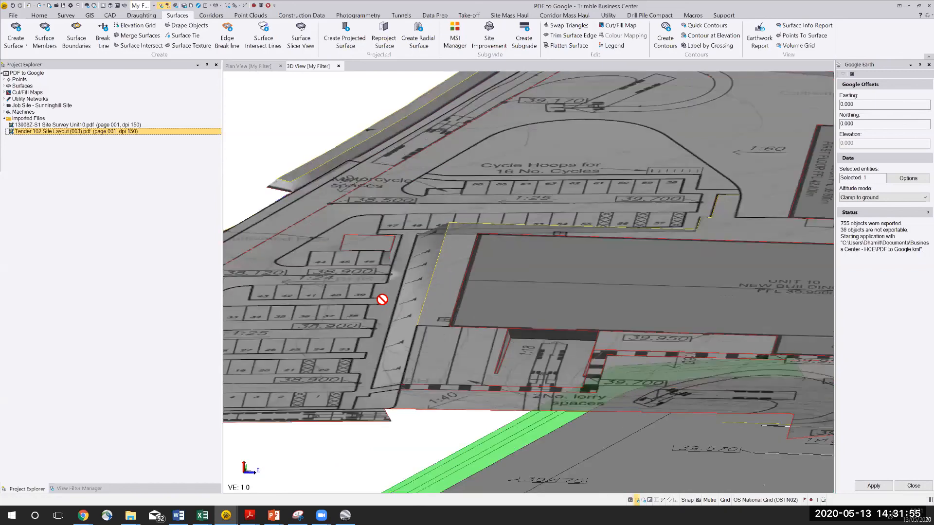
pyautogui.moveTo(372, 440); pyautogui.dragTo(420, 443, button='middle')
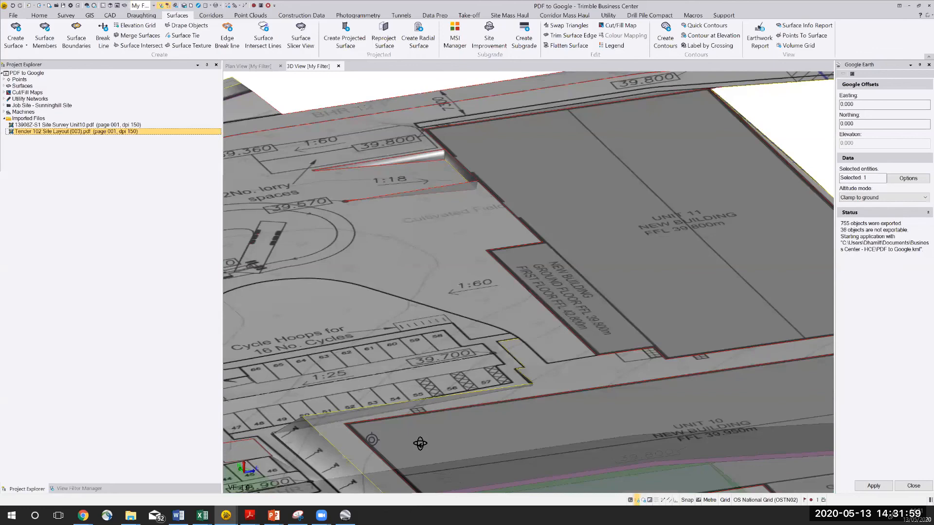
pyautogui.scroll(-3, 436, 295)
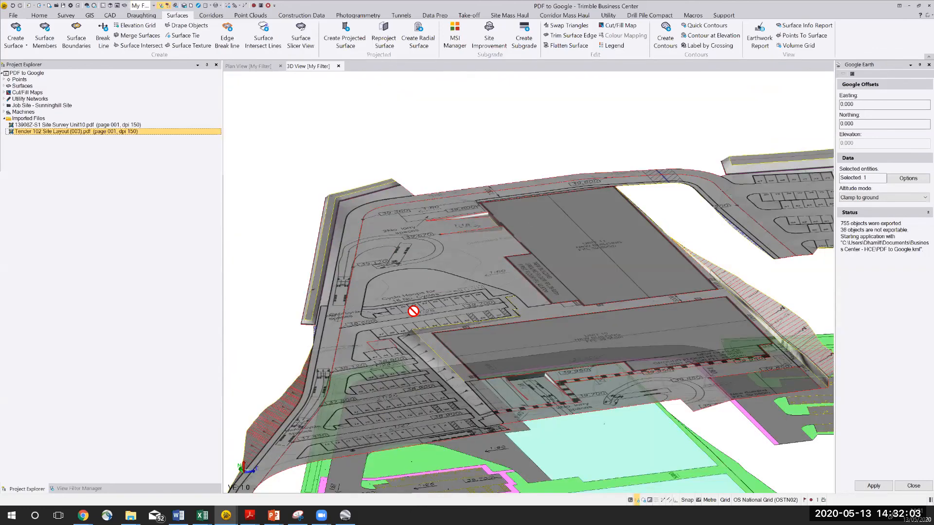
pyautogui.scroll(-2, 413, 311)
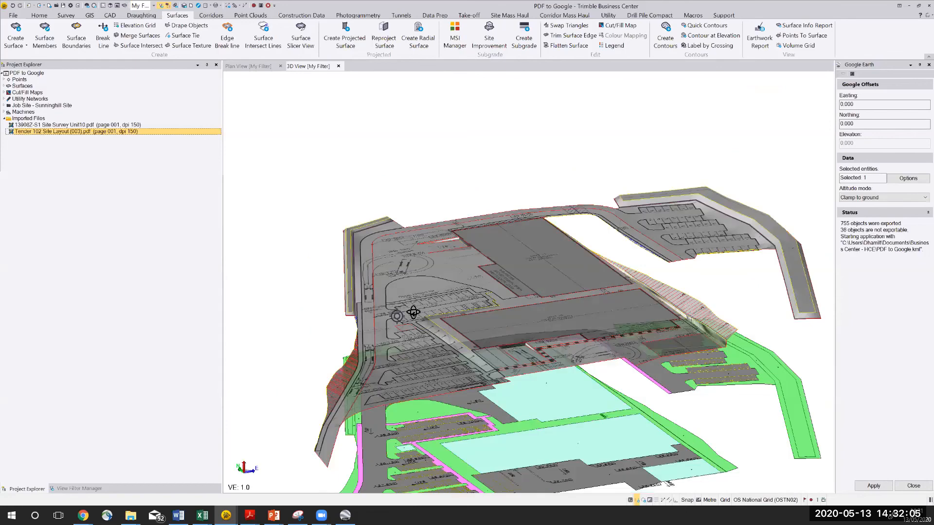
pyautogui.moveTo(413, 313); pyautogui.dragTo(426, 271, button='middle')
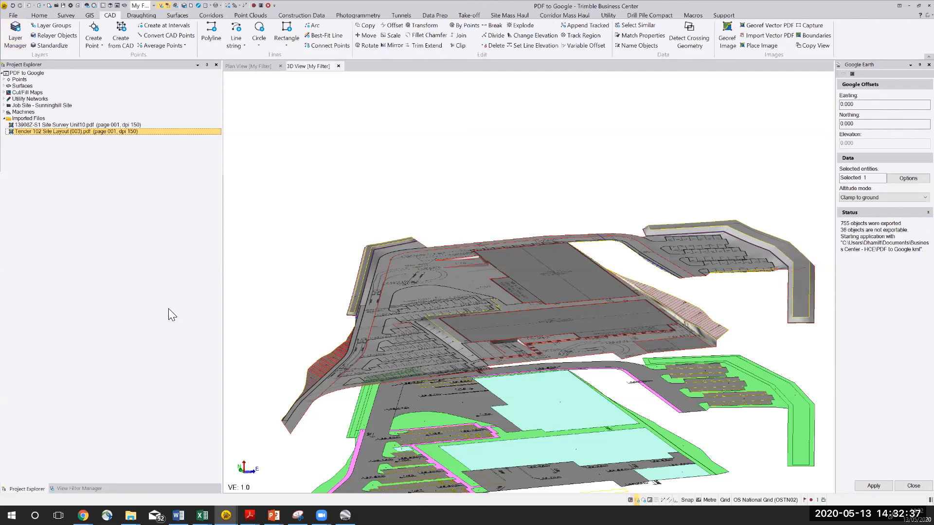
pyautogui.click(13, 16)
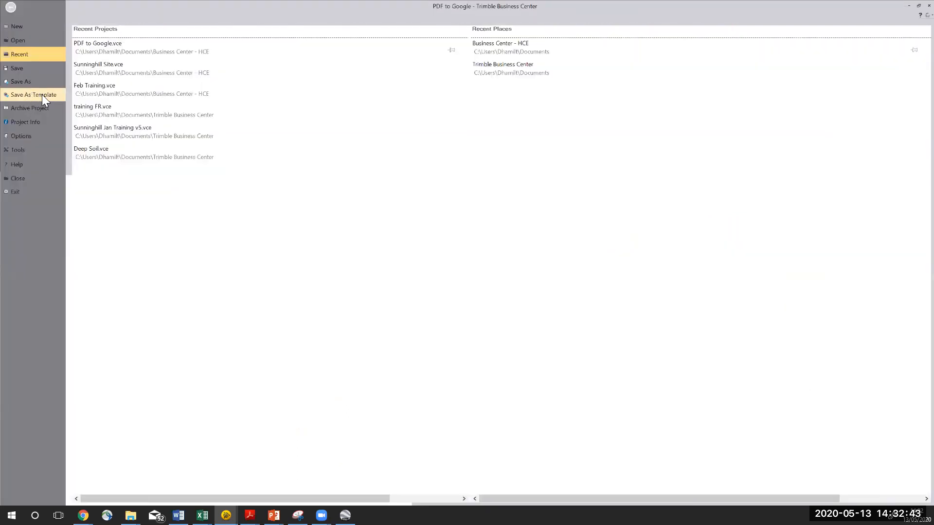
pyautogui.click(10, 10)
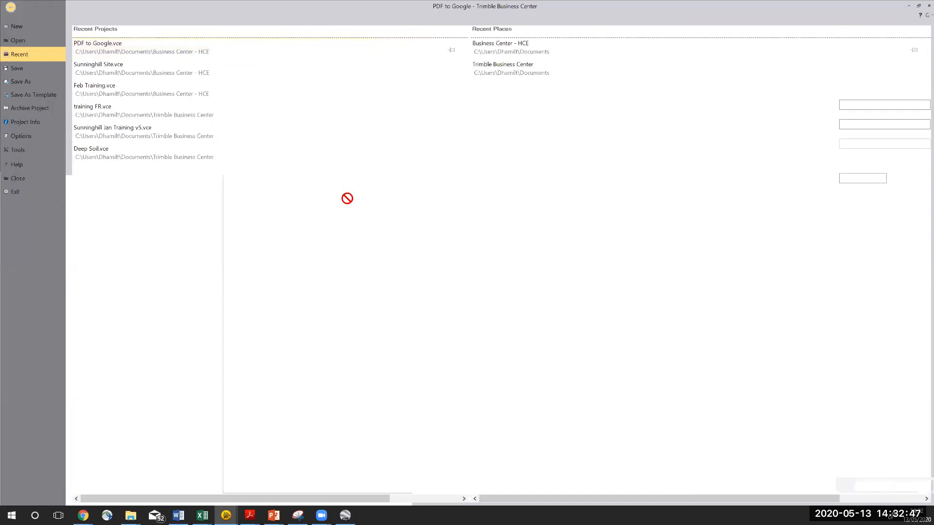